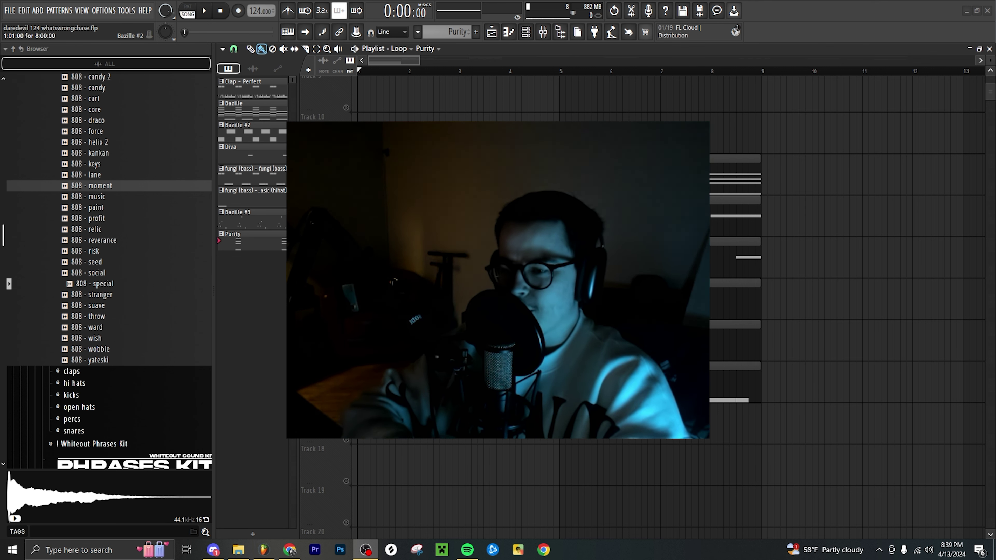
Collapse the Whiteout Sound Kit folder and expand the 3k Drum Kit demo folder.
{"action": "scroll", "coordinate": [116, 277], "scroll_direction": "up", "scroll_amount": 8}
{"action": "scroll", "coordinate": [116, 277], "scroll_direction": "up", "scroll_amount": 10}
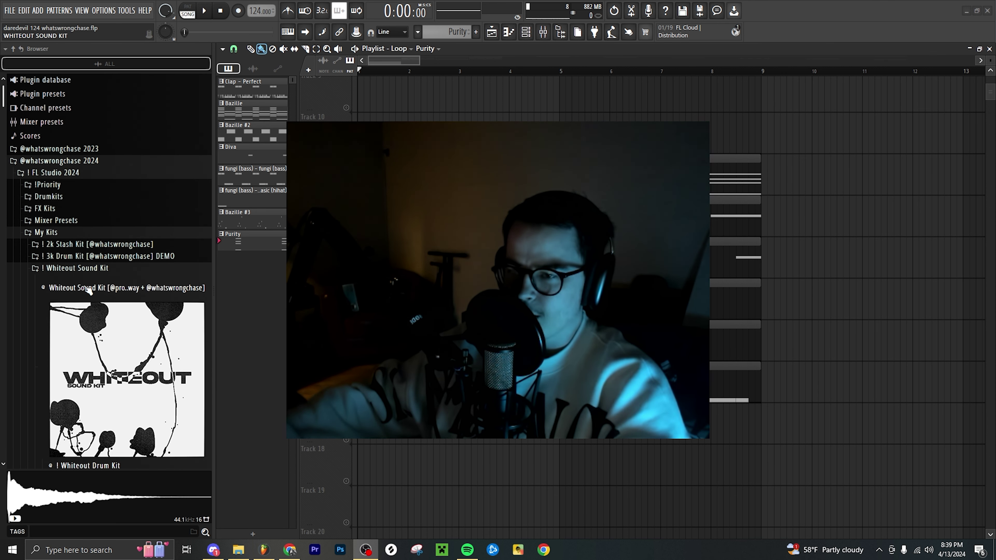
{"action": "left_click", "coordinate": [90, 299]}
{"action": "left_click", "coordinate": [98, 288]}
{"action": "scroll", "coordinate": [98, 296], "scroll_direction": "down", "scroll_amount": 2}
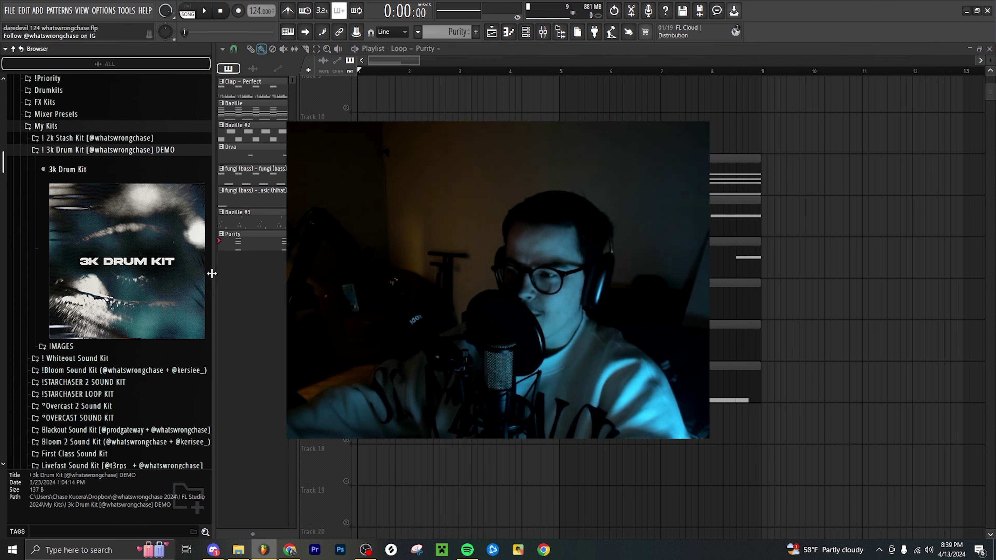
{"action": "left_click_drag", "start_coordinate": [212, 277], "coordinate": [265, 274]}
{"action": "scroll", "coordinate": [137, 298], "scroll_direction": "up", "scroll_amount": 4}
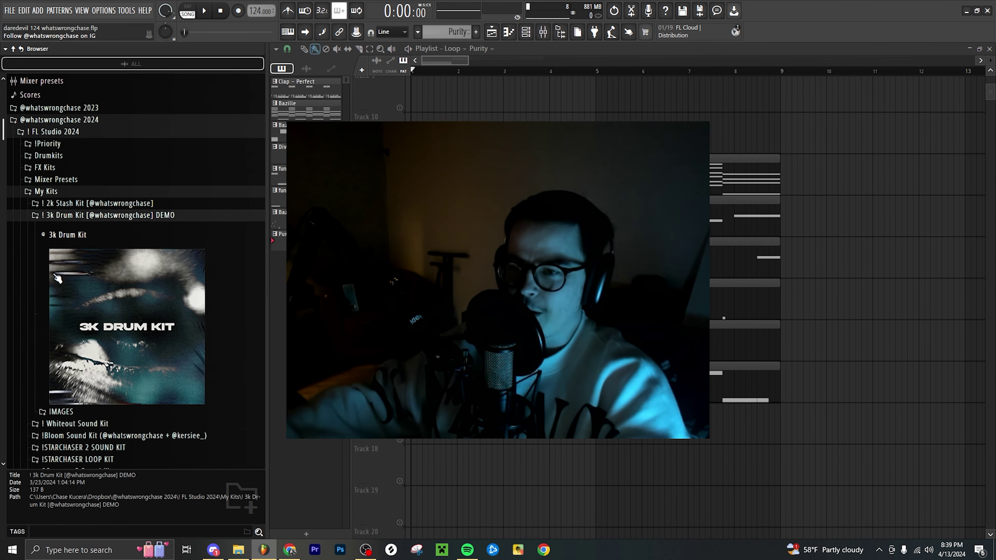
Expand and collapse the 2k Stash Kit folder, then re-expand the 3k Drum Kit demo.
{"action": "left_click", "coordinate": [118, 204]}
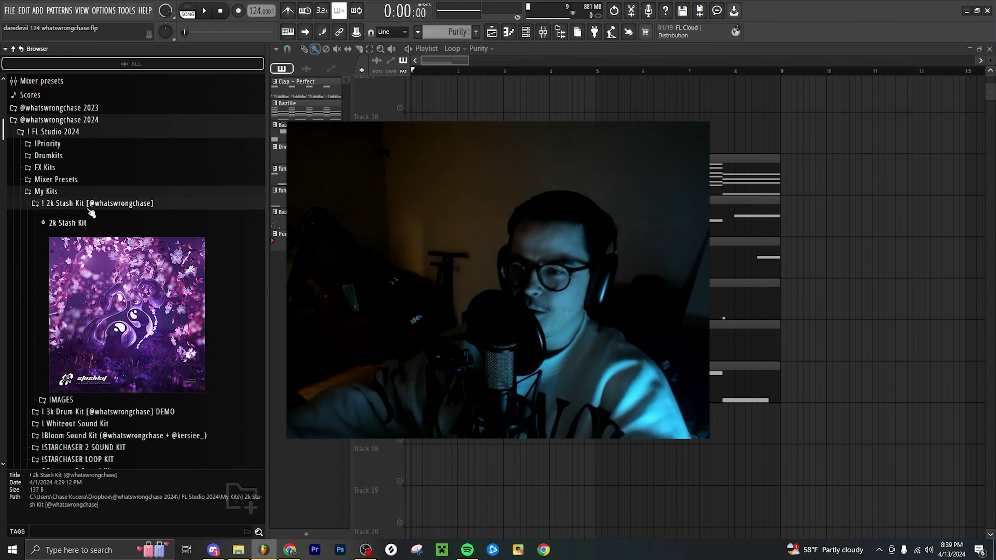
{"action": "left_click", "coordinate": [80, 204]}
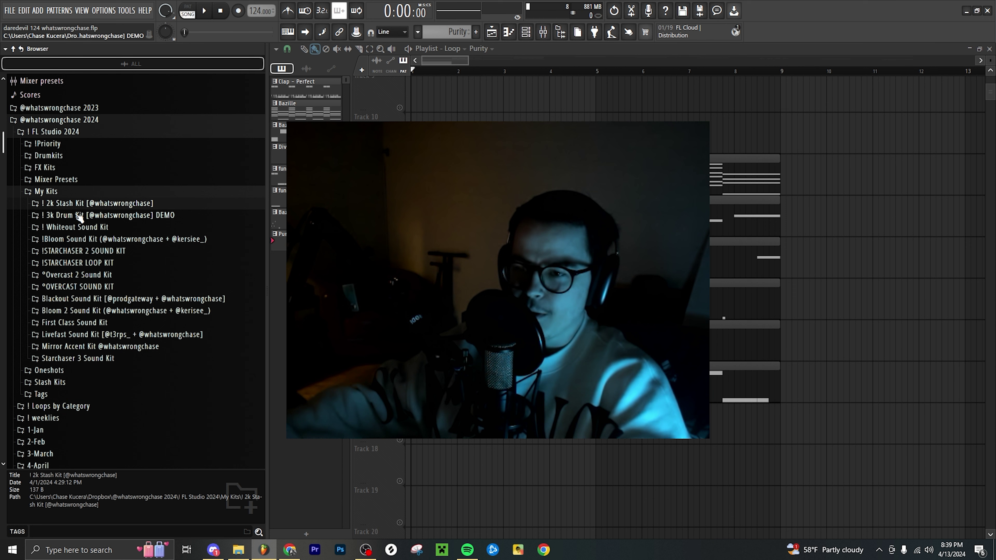
{"action": "left_click", "coordinate": [83, 215]}
{"action": "scroll", "coordinate": [105, 232], "scroll_direction": "down", "scroll_amount": 2}
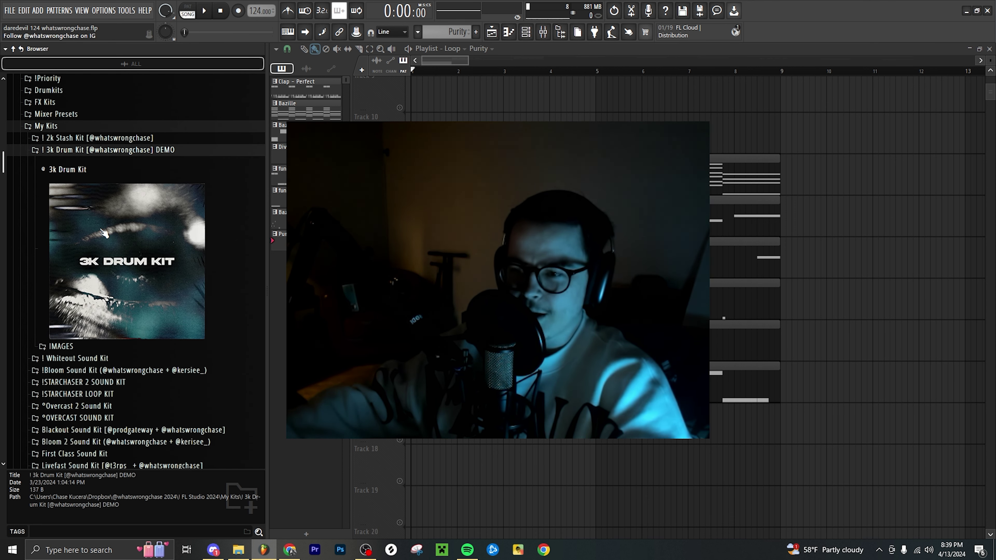
List the 3k Drum Kit sample folders and briefly expand the Bonus folder.
{"action": "left_click", "coordinate": [113, 238]}
{"action": "scroll", "coordinate": [115, 238], "scroll_direction": "down", "scroll_amount": 6}
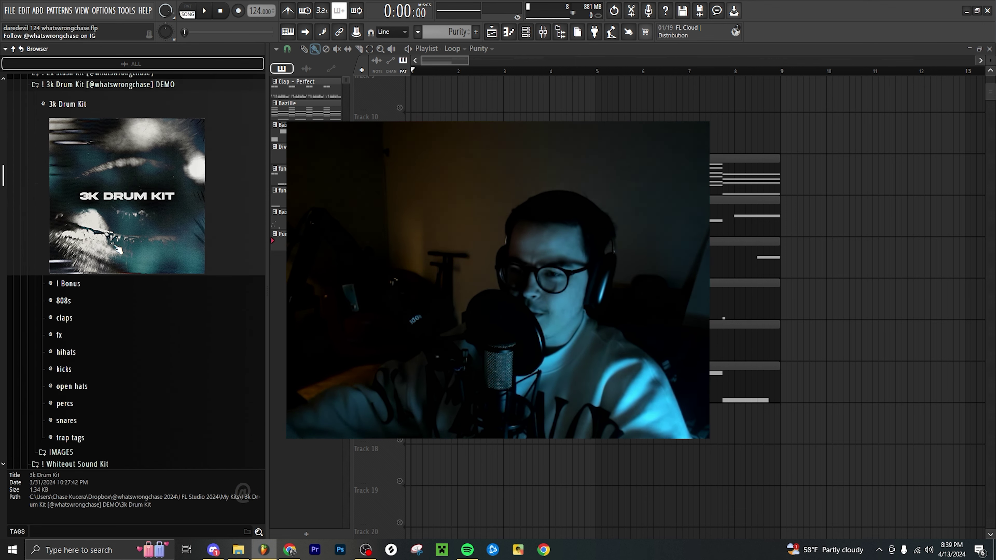
{"action": "scroll", "coordinate": [64, 226], "scroll_direction": "up", "scroll_amount": 2}
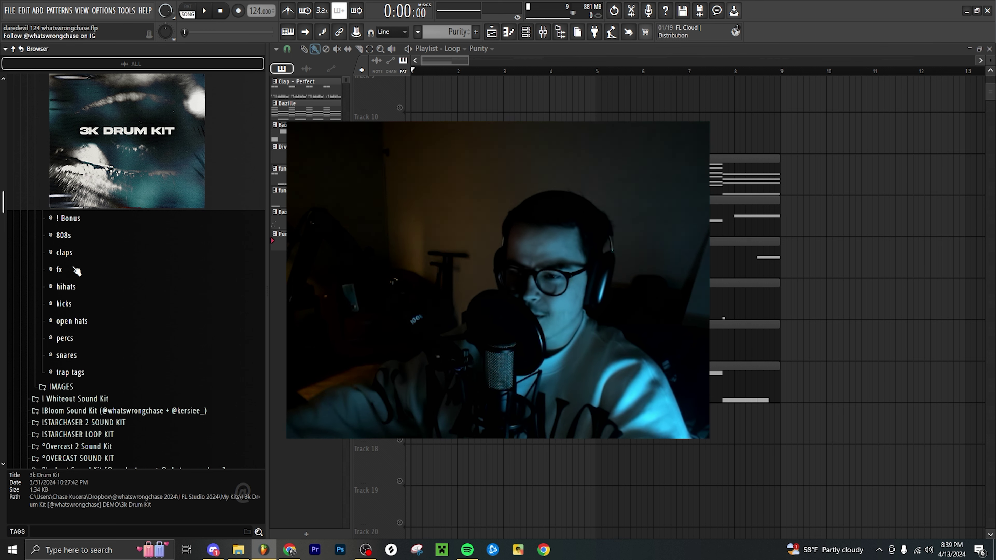
{"action": "left_click", "coordinate": [63, 220]}
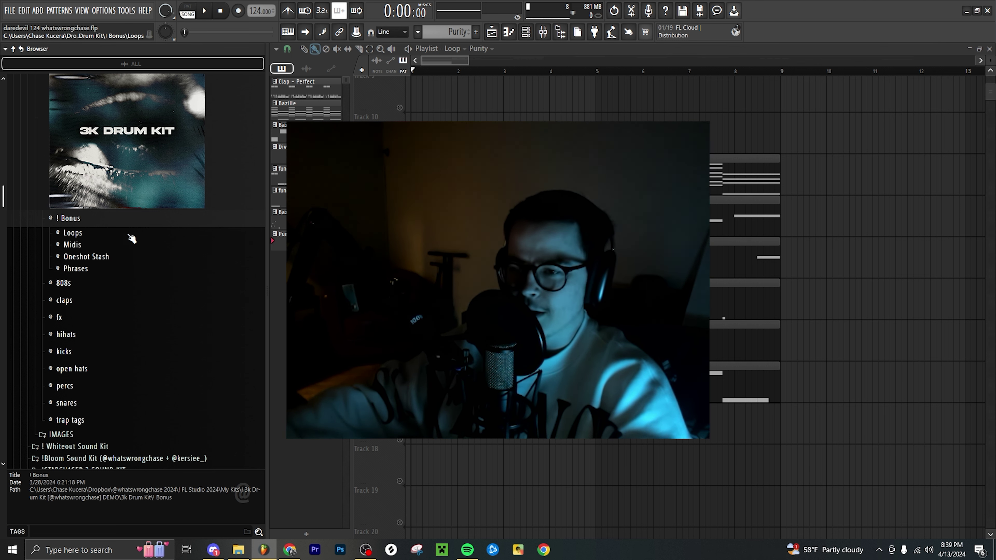
{"action": "left_click", "coordinate": [131, 218]}
{"action": "scroll", "coordinate": [130, 274], "scroll_direction": "up", "scroll_amount": 5}
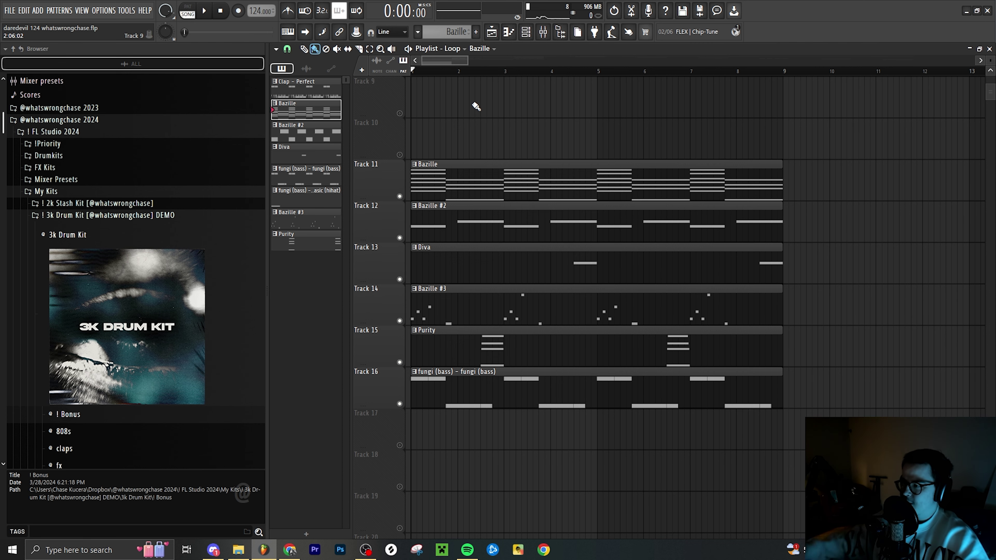
{"action": "scroll", "coordinate": [496, 167], "scroll_direction": "down", "scroll_amount": 2, "text": "ctrl"}
{"action": "double_click", "coordinate": [497, 167]}
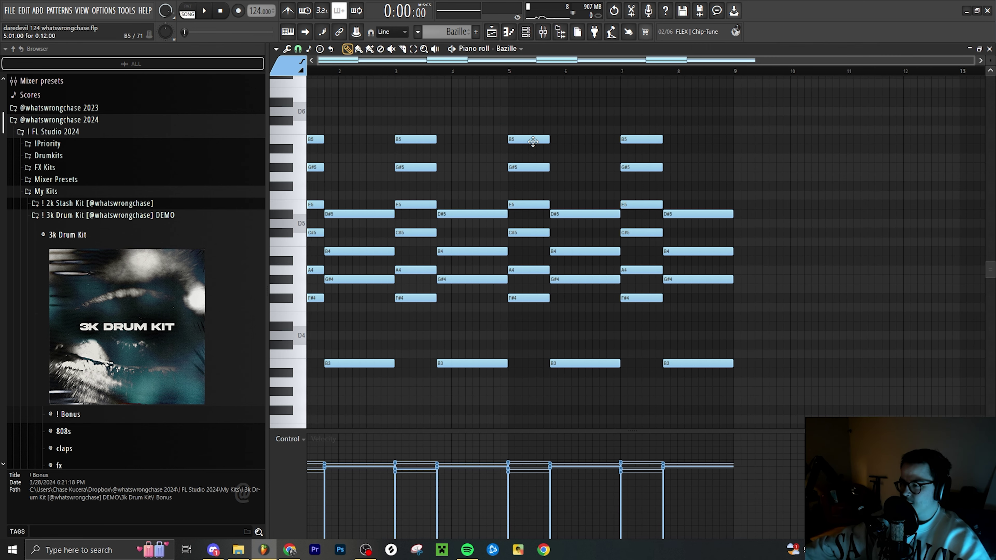
{"action": "key", "text": "ctrl+a"}
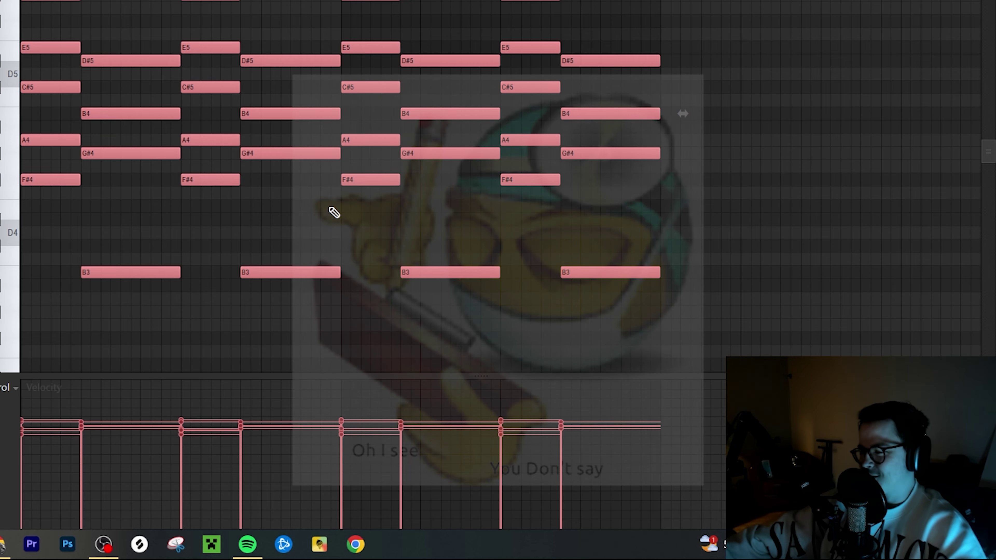
{"action": "key", "text": "ctrl+d"}
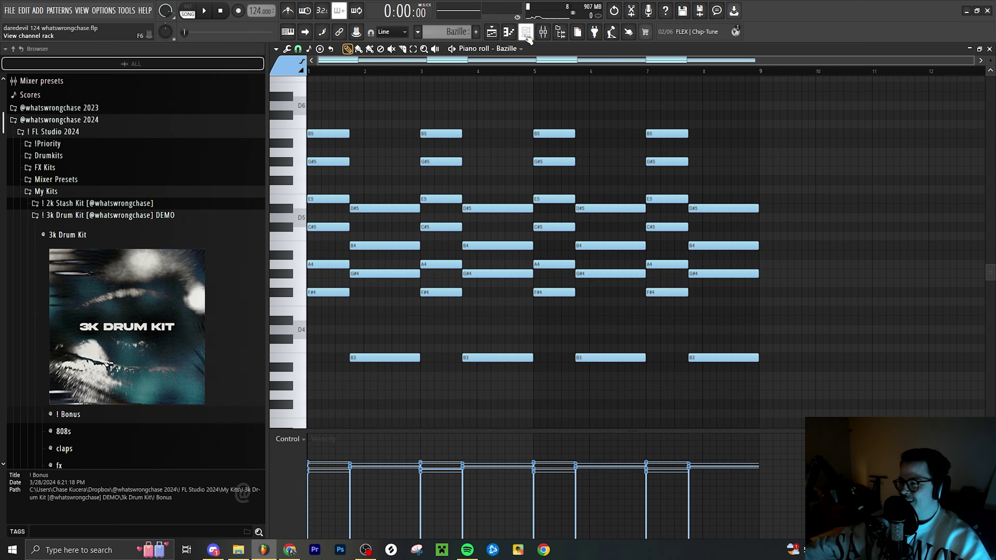
{"action": "key", "text": "F6"}
{"action": "left_click", "coordinate": [395, 178]}
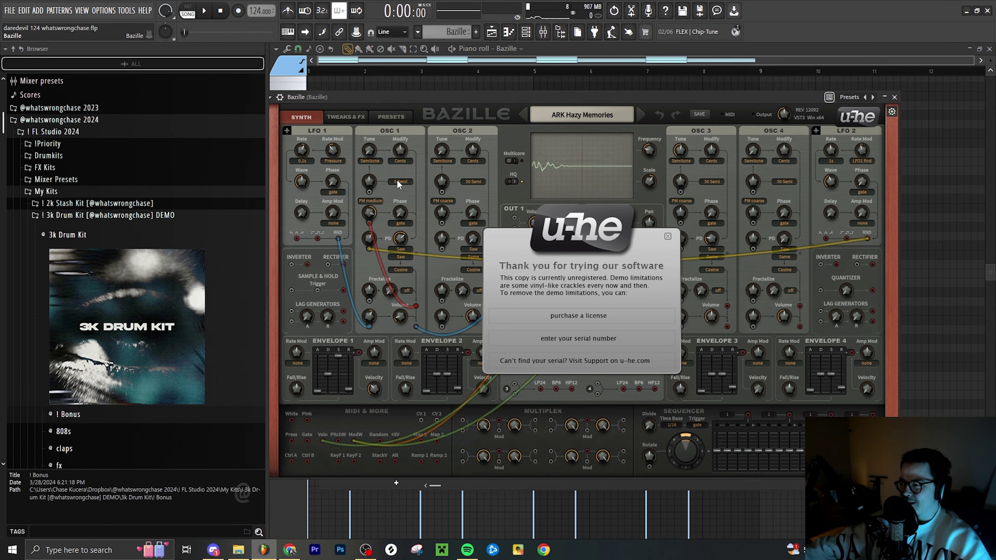
{"action": "left_click", "coordinate": [665, 236]}
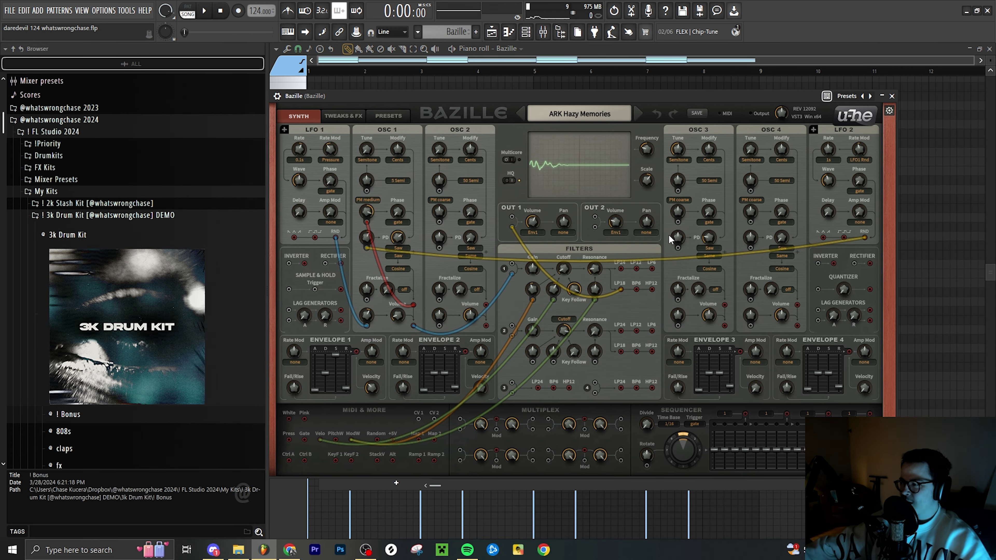
{"action": "left_click", "coordinate": [389, 116]}
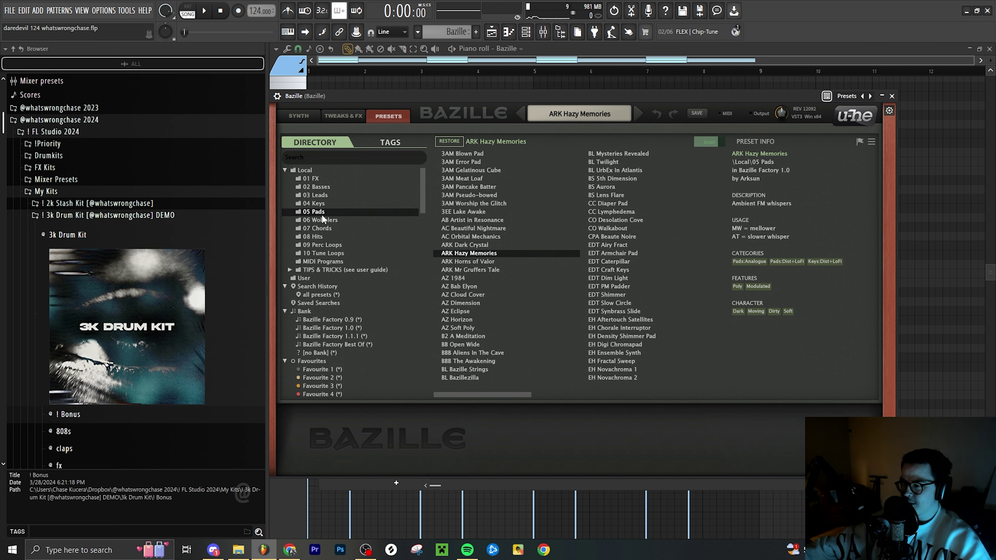
{"action": "left_click", "coordinate": [891, 96]}
{"action": "key", "text": "F6"}
{"action": "left_click", "coordinate": [543, 31]}
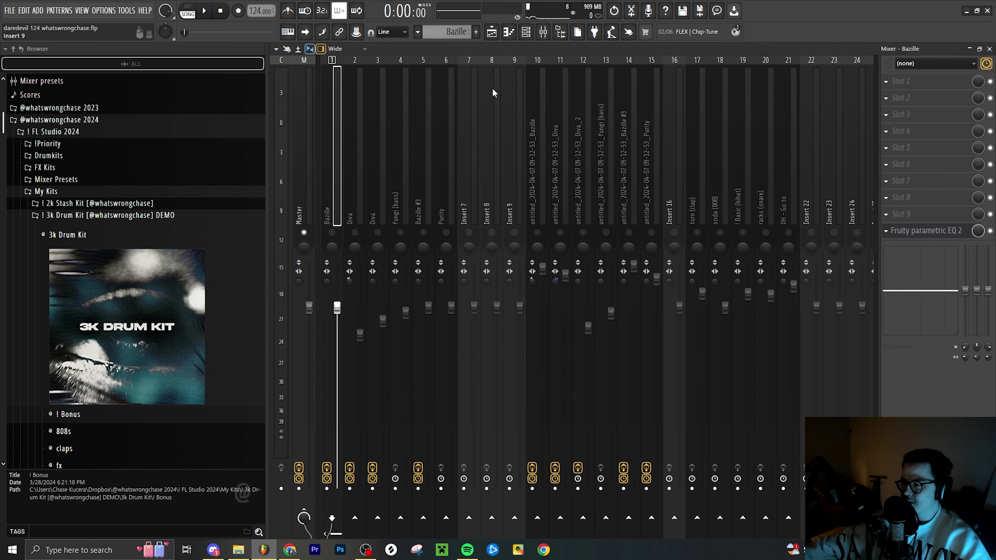
{"action": "left_click", "coordinate": [517, 34]}
{"action": "key", "text": "space"}
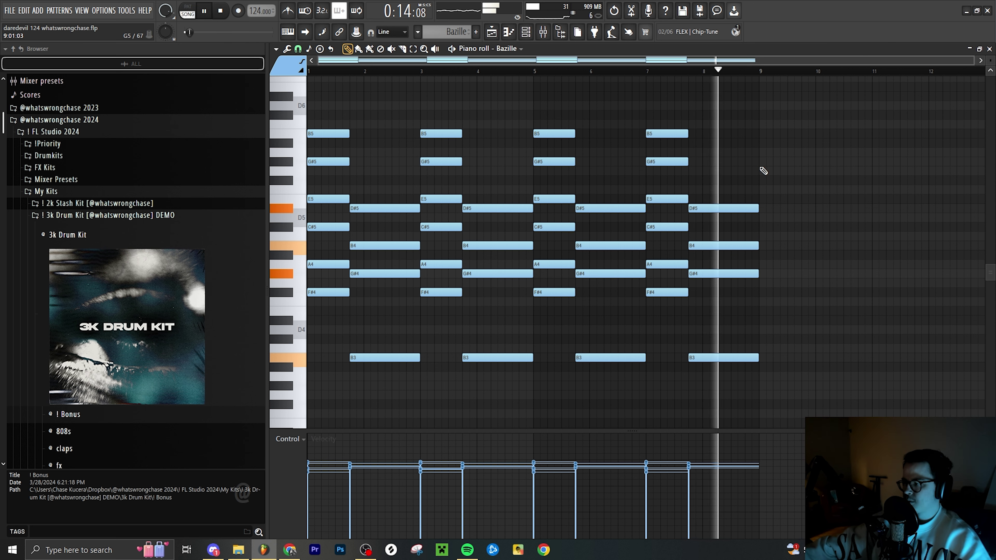
{"action": "key", "text": "space"}
{"action": "key", "text": "F5"}
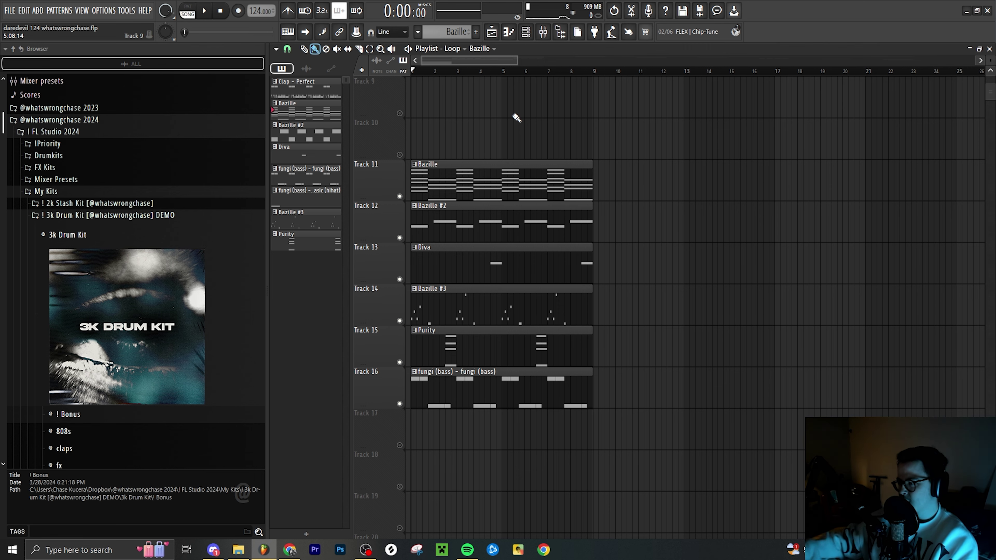
Open the Bazille #2 pattern's notes and check its preset in the synth's PRESETS tab.
{"action": "double_click", "coordinate": [452, 218]}
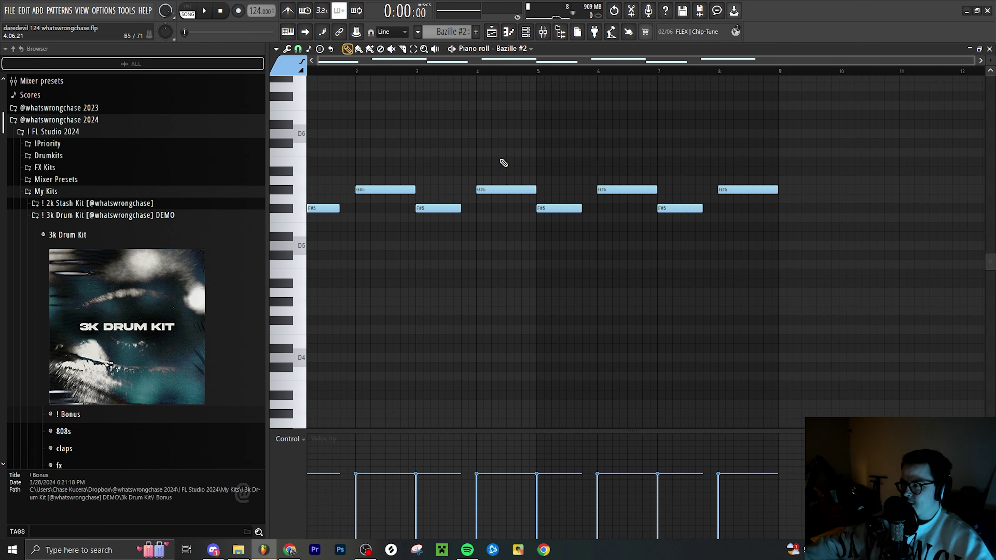
{"action": "key", "text": "F6"}
{"action": "left_click", "coordinate": [408, 195]}
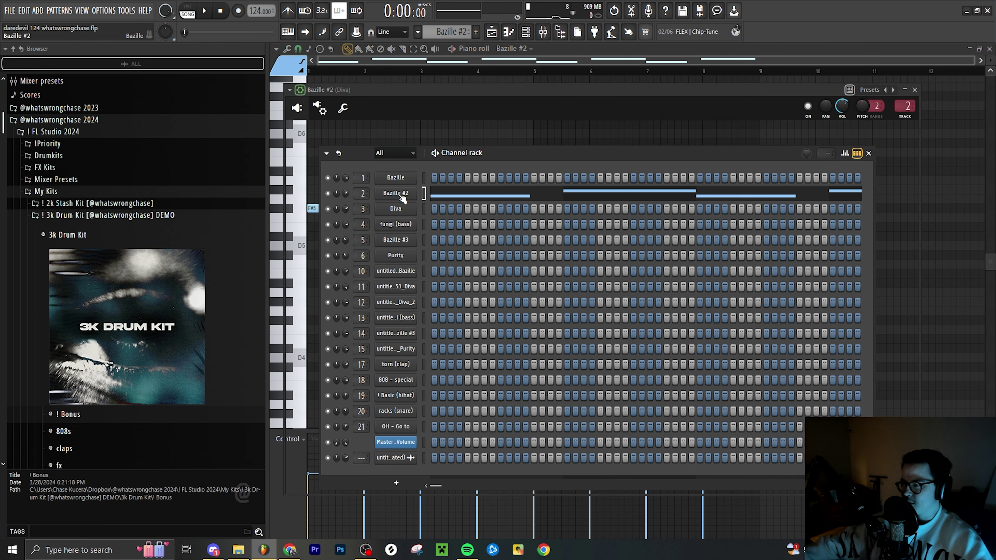
{"action": "left_click", "coordinate": [412, 133]}
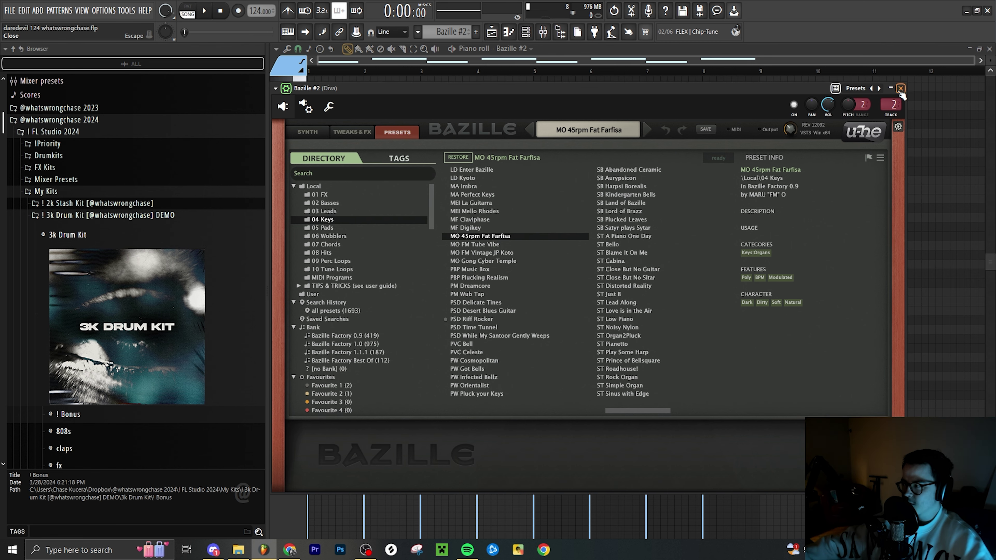
{"action": "left_click", "coordinate": [900, 88]}
{"action": "left_click", "coordinate": [524, 31]}
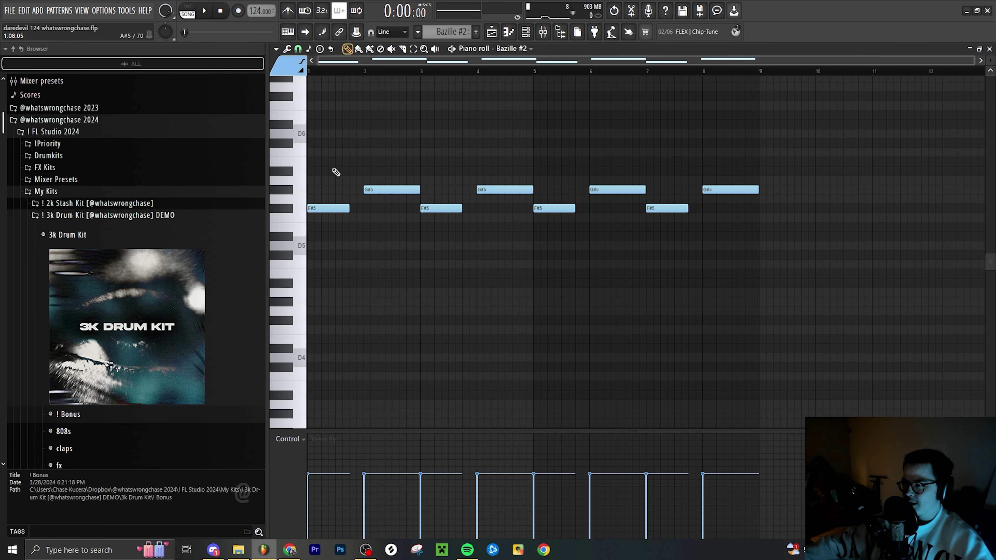
Select and deselect the eight Bazille #2 notes, and view the Diva insert in the mixer.
{"action": "left_click_drag", "start_coordinate": [330, 157], "coordinate": [767, 249]}
{"action": "left_click", "coordinate": [545, 30]}
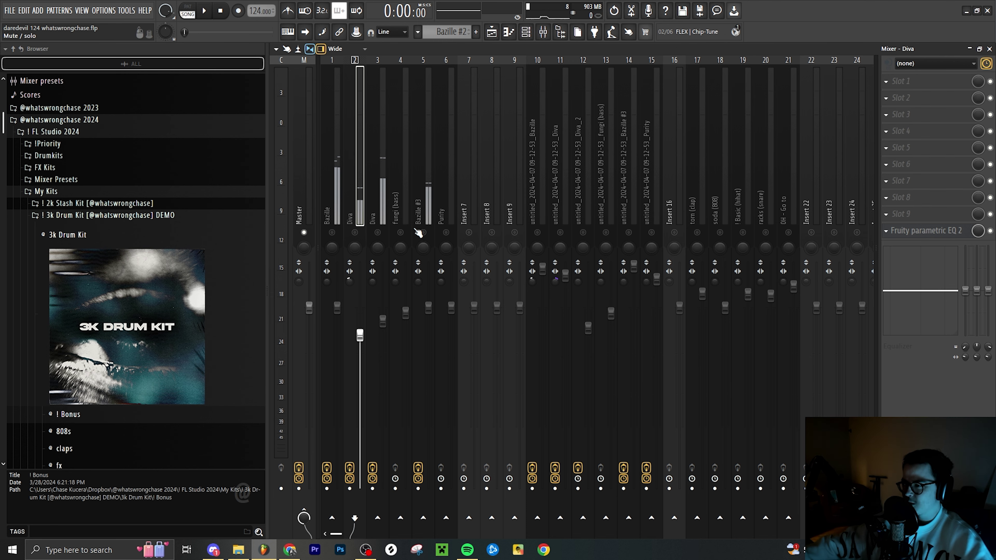
{"action": "left_click", "coordinate": [525, 31]}
{"action": "left_click", "coordinate": [508, 32]}
{"action": "key", "text": "ctrl+d"}
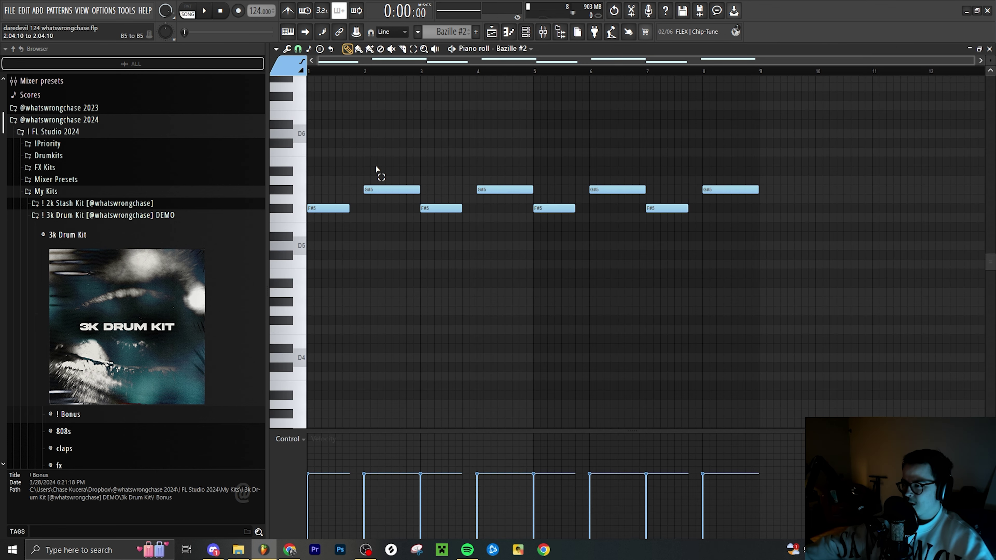
{"action": "left_click", "coordinate": [525, 31]}
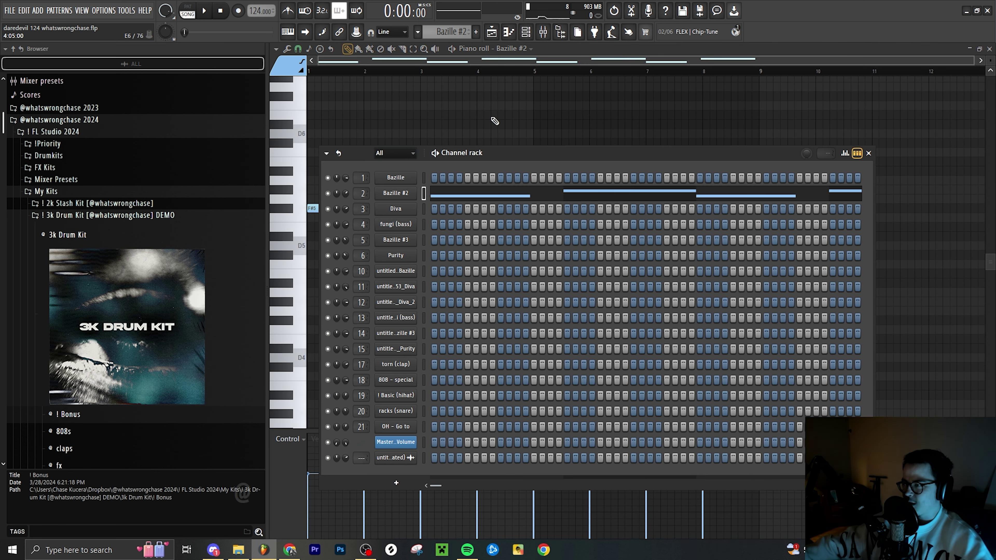
{"action": "left_click", "coordinate": [543, 31]}
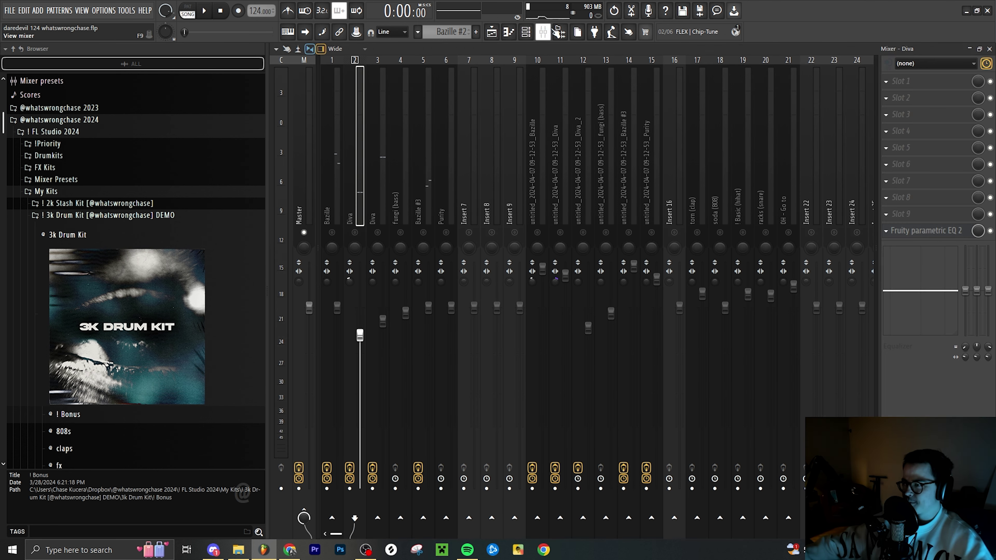
{"action": "left_click", "coordinate": [526, 31]}
{"action": "left_click", "coordinate": [470, 200]}
Play the Bazille #2 pattern, stop it, and switch to the mixer with F9.
{"action": "key", "text": "space"}
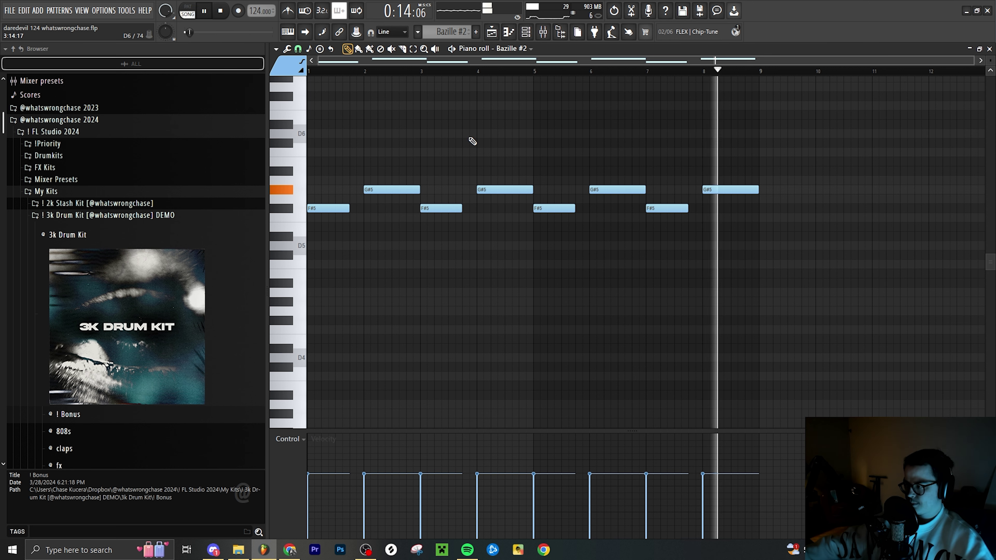
{"action": "key", "text": "space"}
{"action": "key", "text": "F9"}
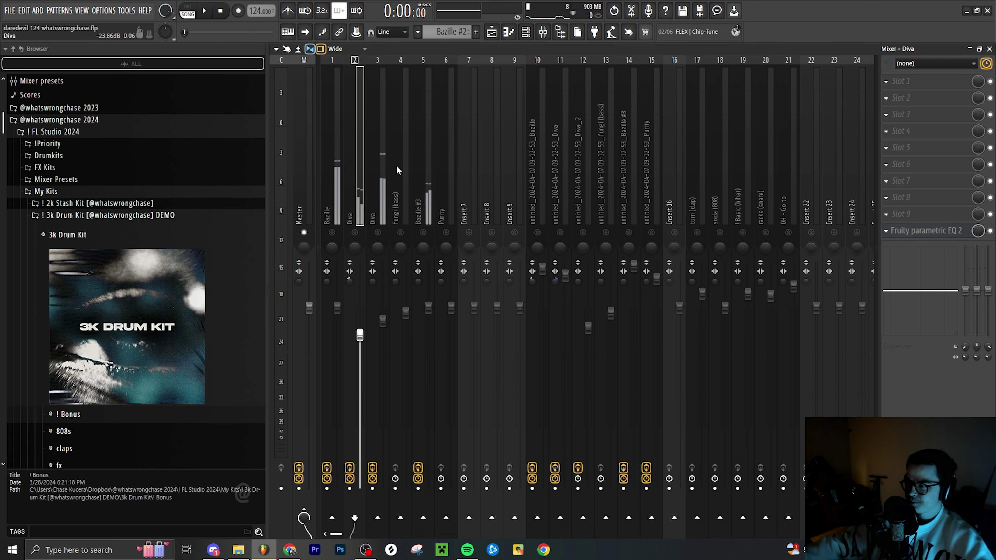
Open the Diva pattern, select its two G#5 notes, and look at Diva's presets.
{"action": "key", "text": "F7"}
{"action": "left_click_drag", "start_coordinate": [427, 204], "coordinate": [490, 215]}
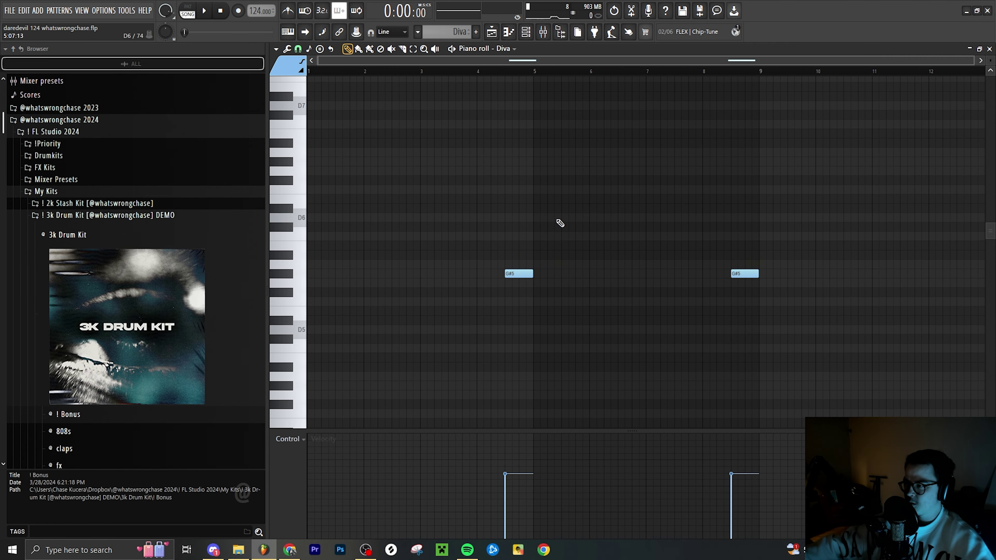
{"action": "left_click", "coordinate": [532, 34]}
{"action": "left_click", "coordinate": [405, 211]}
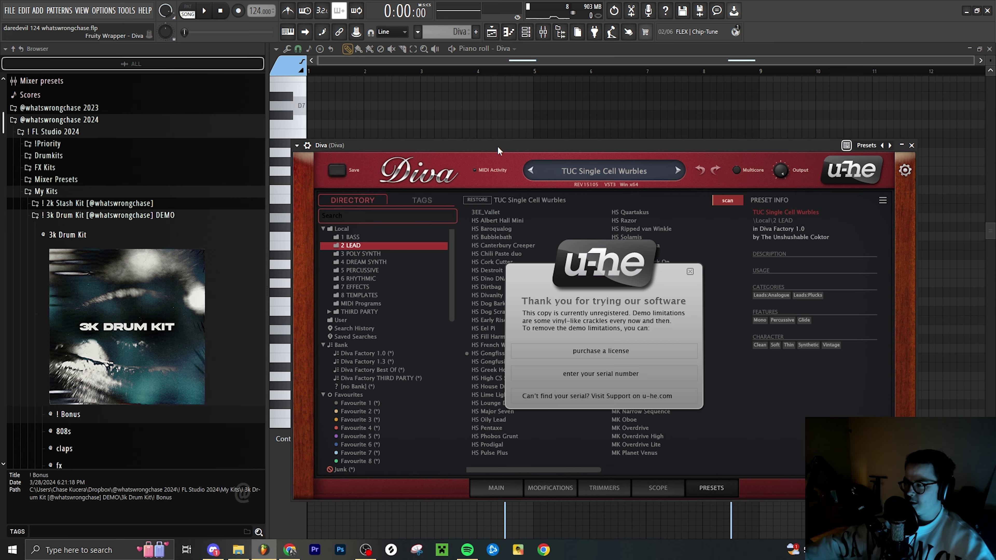
{"action": "left_click", "coordinate": [619, 253]}
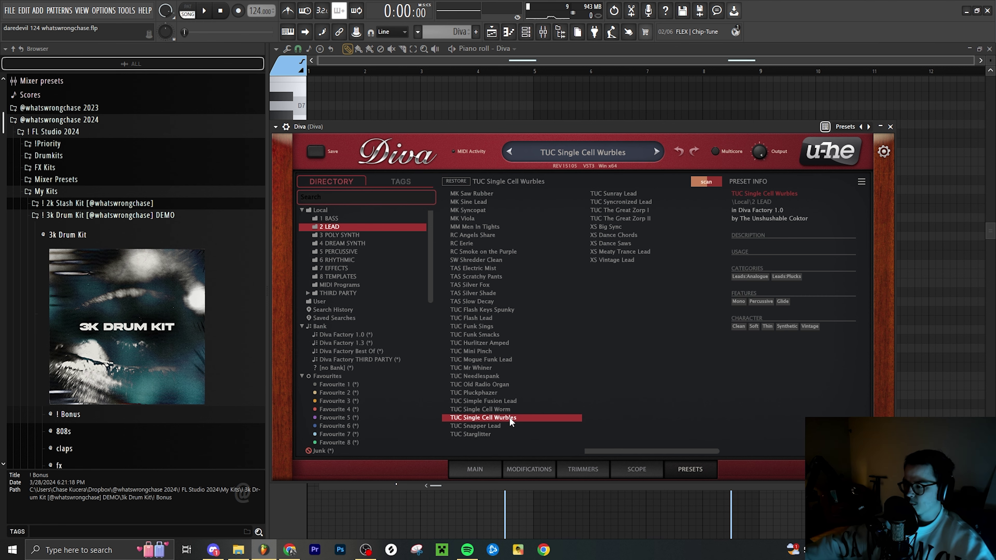
{"action": "left_click", "coordinate": [890, 127]}
{"action": "left_click", "coordinate": [558, 130]}
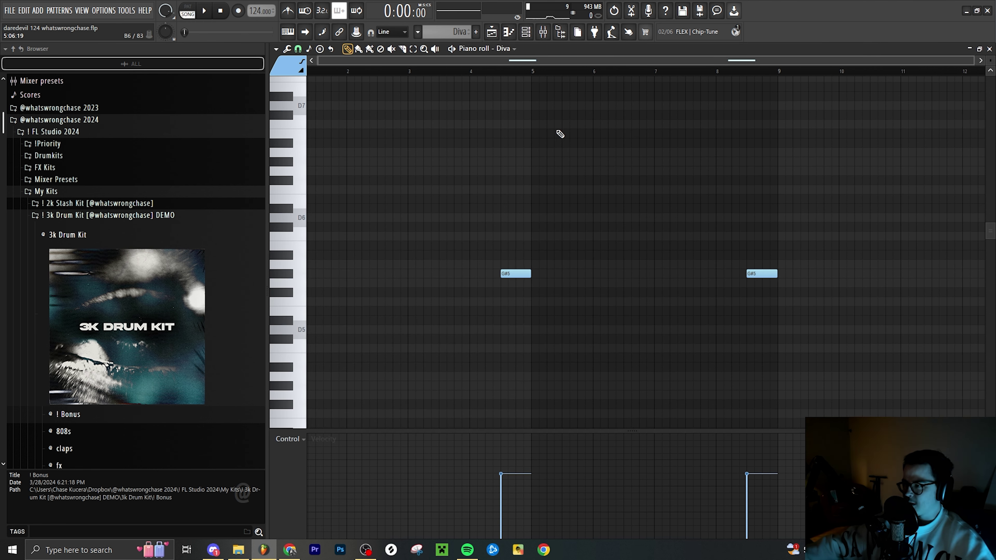
View Diva's mixer insert, play the Diva pattern, then pick the Bazille #3 channel.
{"action": "left_click", "coordinate": [553, 34]}
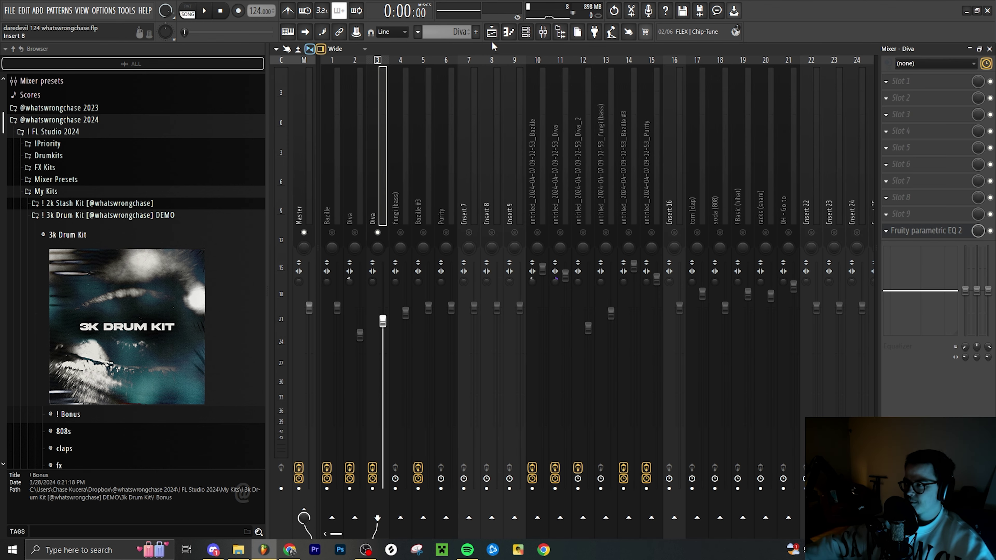
{"action": "left_click", "coordinate": [491, 32]}
{"action": "key", "text": "space"}
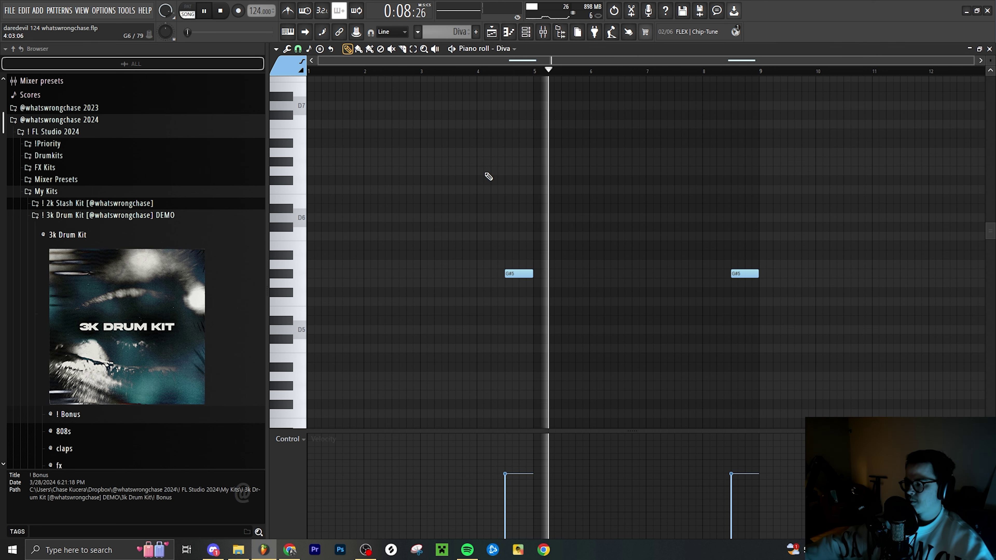
{"action": "key", "text": "space"}
{"action": "key", "text": "F6"}
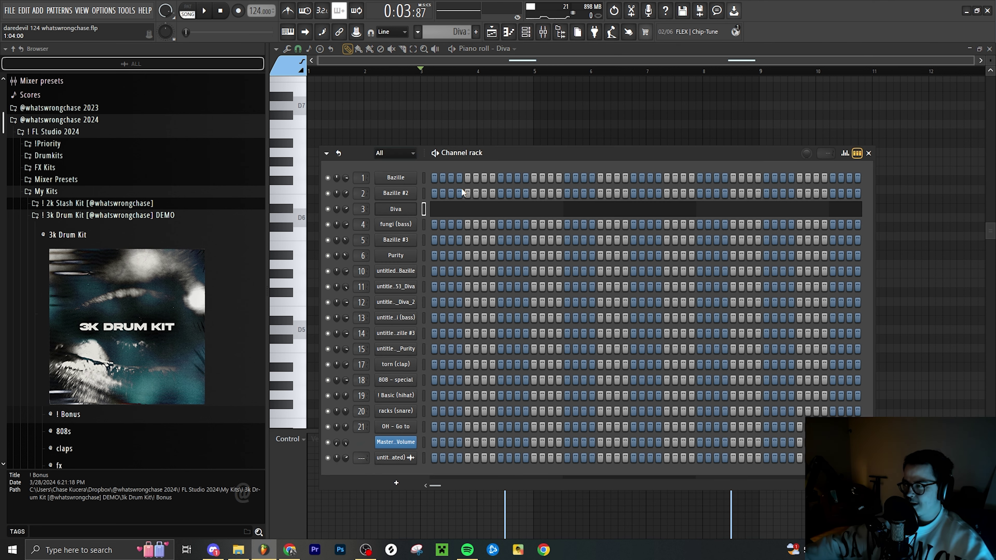
{"action": "left_click", "coordinate": [549, 36]}
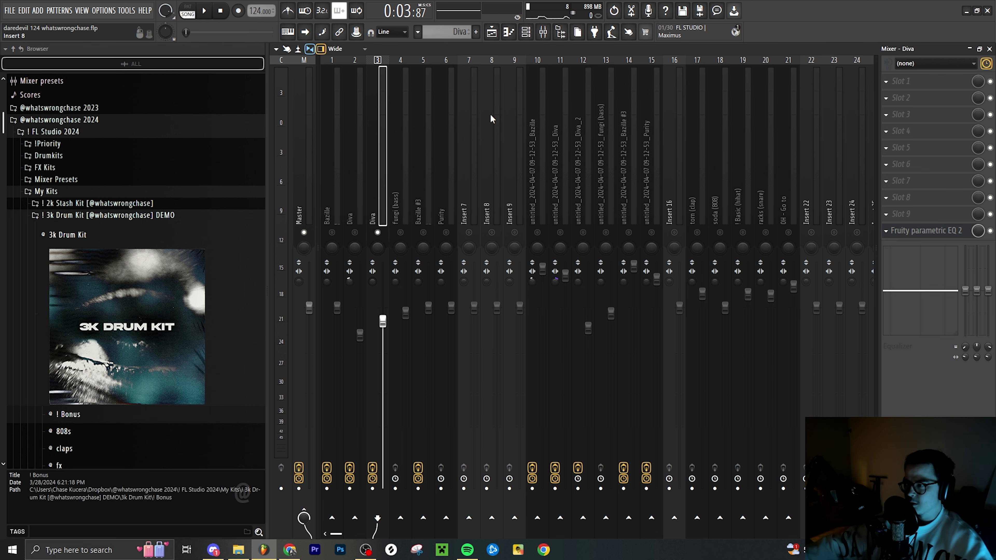
{"action": "left_click", "coordinate": [526, 32]}
{"action": "key", "text": "F7"}
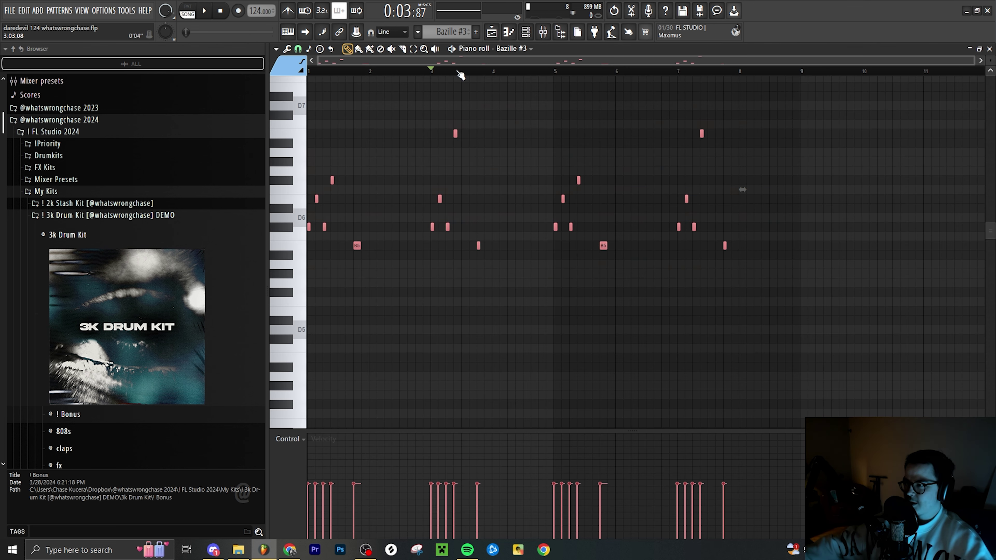
{"action": "left_click_drag", "start_coordinate": [800, 289], "coordinate": [306, 101]}
{"action": "scroll", "coordinate": [357, 163], "scroll_direction": "up", "scroll_amount": 1}
{"action": "scroll", "coordinate": [332, 152], "scroll_direction": "up", "scroll_amount": 1}
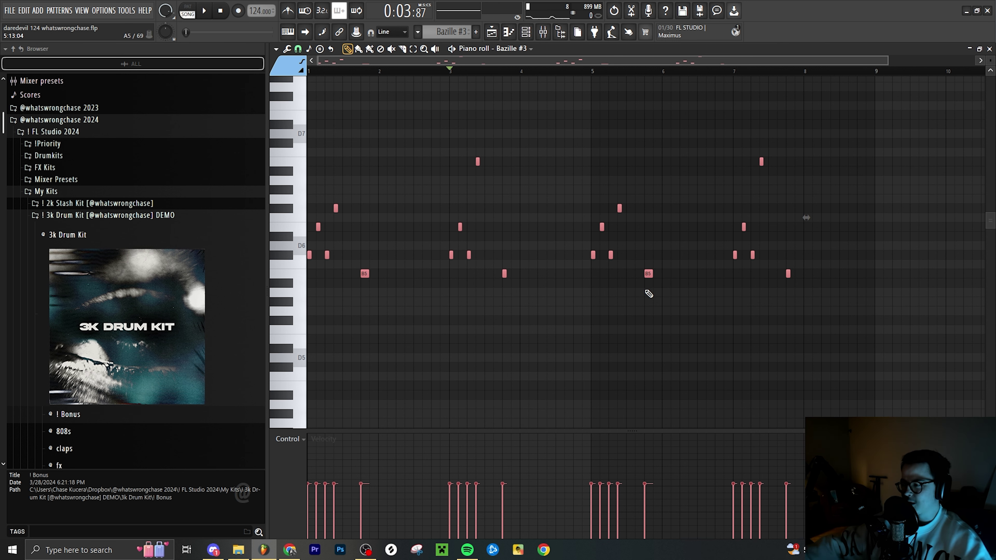
{"action": "left_click", "coordinate": [526, 32]}
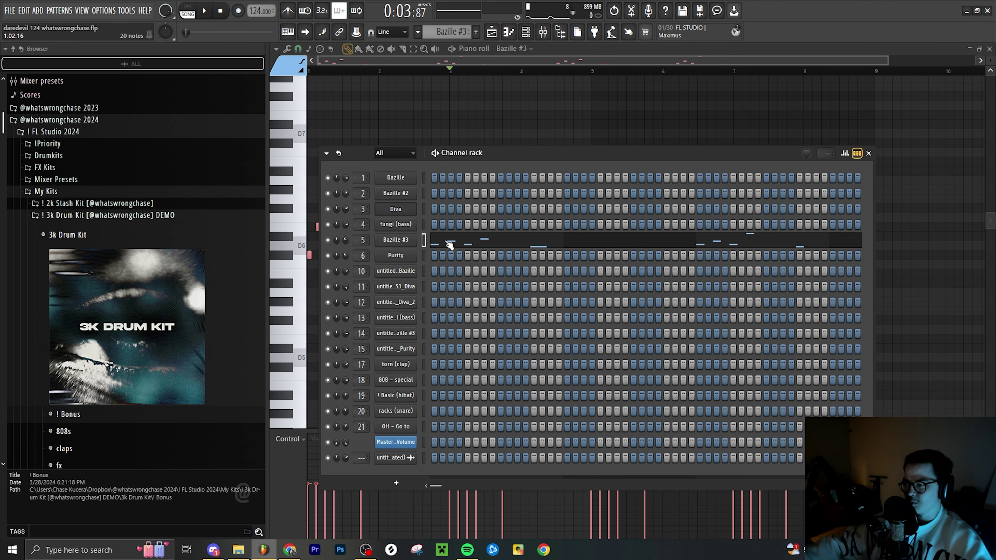
{"action": "left_click", "coordinate": [543, 32]}
{"action": "left_click", "coordinate": [526, 31]}
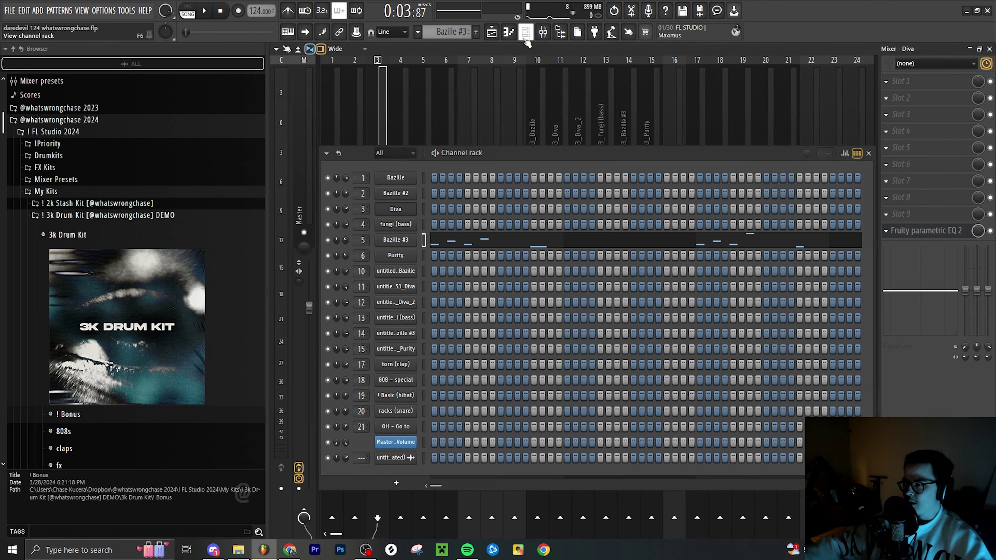
{"action": "left_click", "coordinate": [396, 239]}
{"action": "left_click_drag", "start_coordinate": [532, 168], "coordinate": [515, 150]}
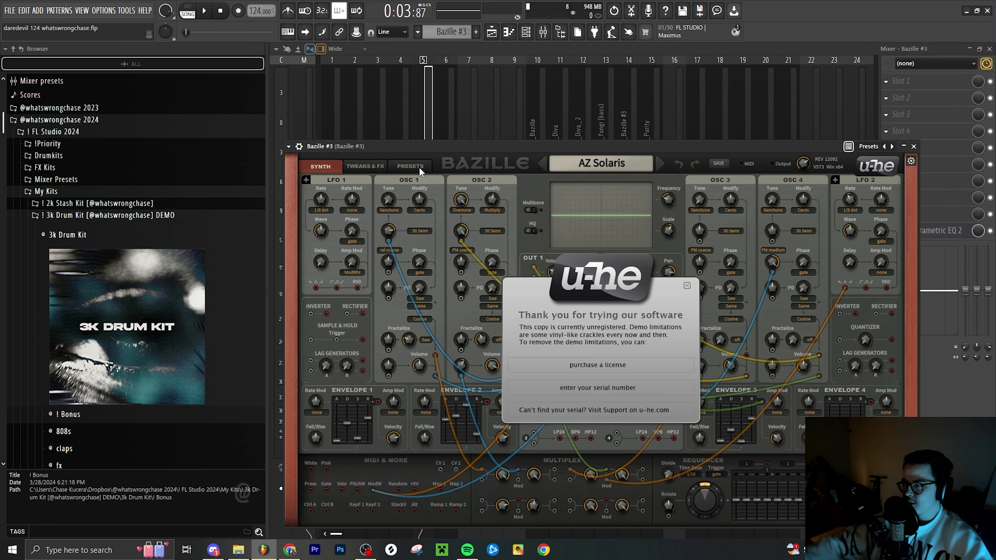
{"action": "left_click", "coordinate": [412, 167]}
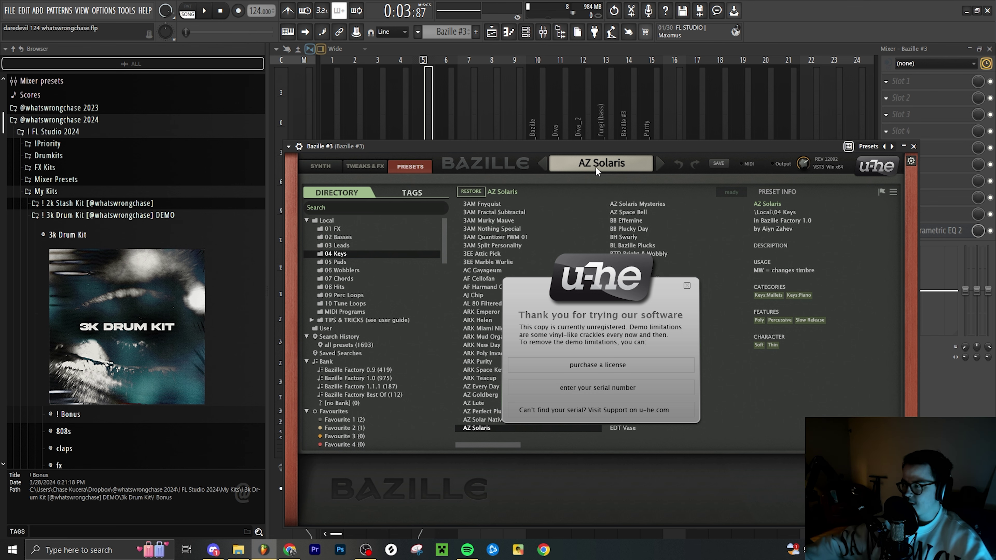
{"action": "left_click", "coordinate": [686, 285]}
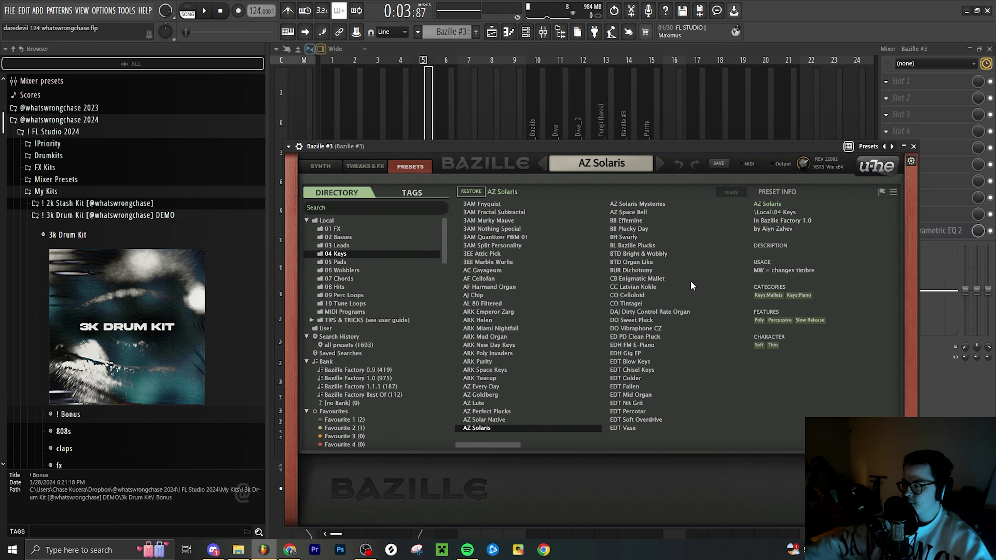
{"action": "left_click", "coordinate": [916, 147]}
{"action": "key", "text": "F7"}
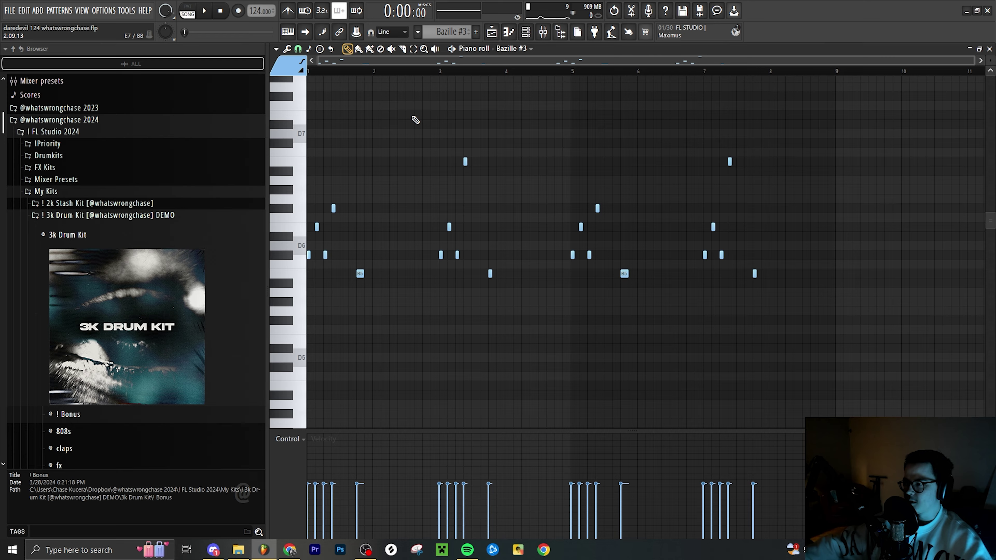
{"action": "left_click", "coordinate": [360, 73]}
{"action": "key", "text": "space"}
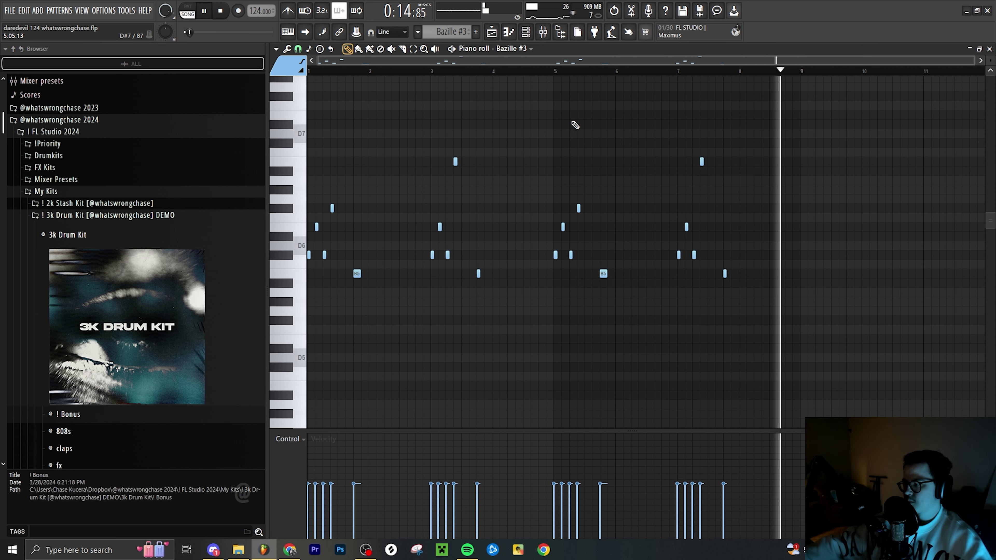
{"action": "key", "text": "space"}
{"action": "left_click", "coordinate": [551, 37]}
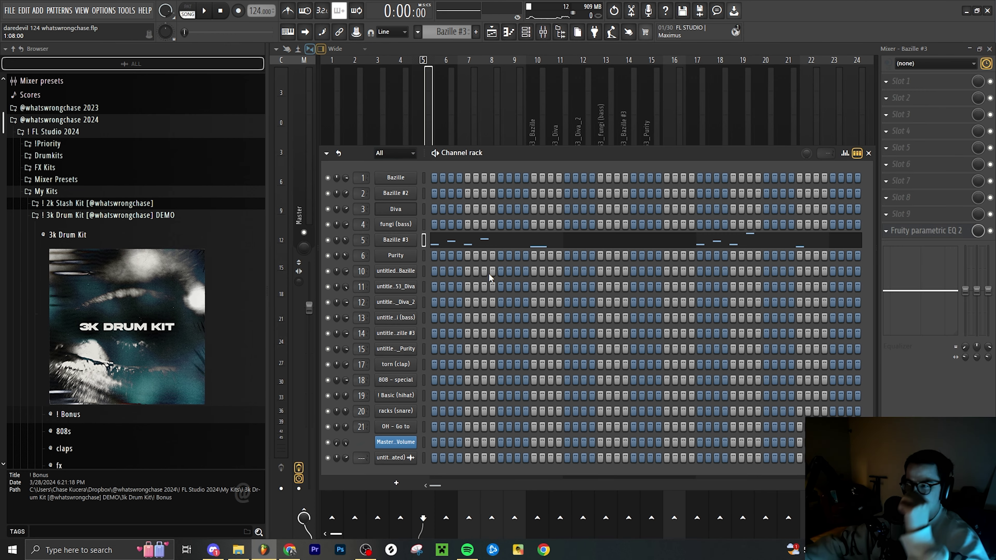
Select the Diva mixer insert and inspect its Fruity parametric EQ 2.
{"action": "left_click", "coordinate": [481, 247]}
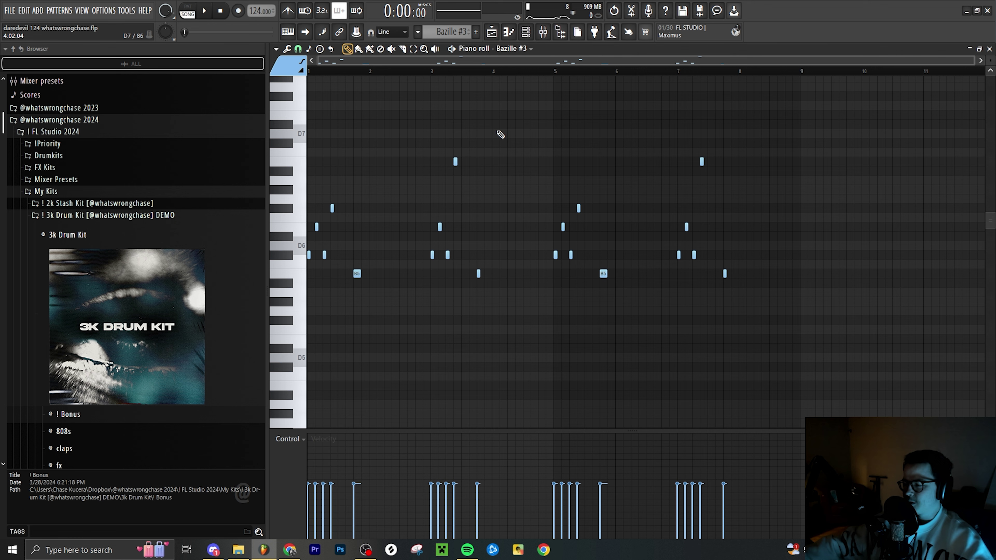
{"action": "left_click", "coordinate": [536, 32]}
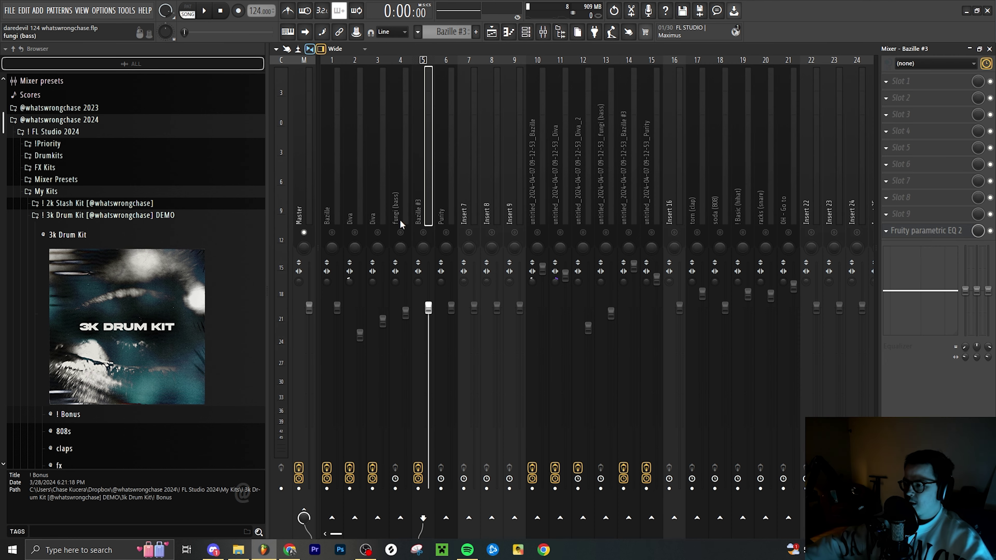
{"action": "left_click", "coordinate": [339, 205]}
{"action": "left_click", "coordinate": [363, 203]}
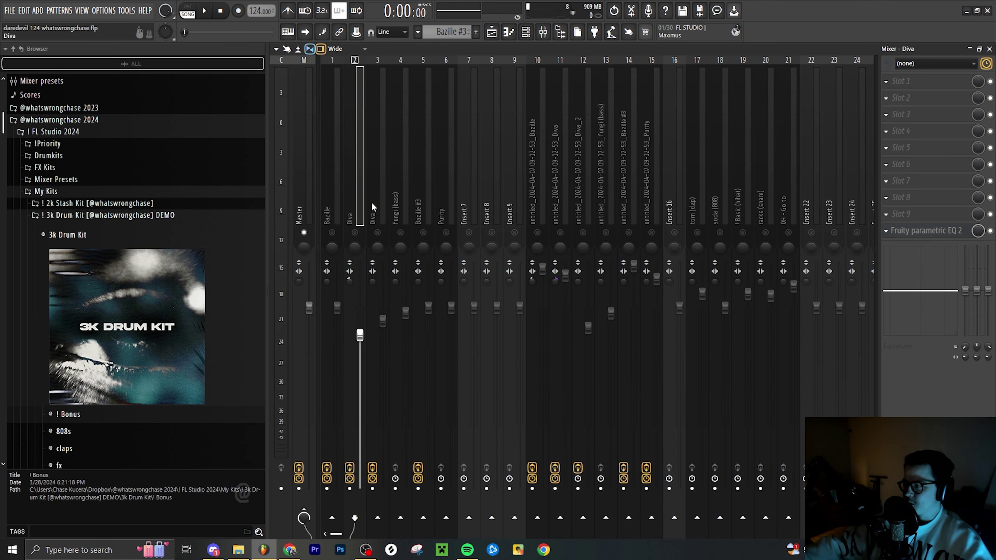
{"action": "left_click", "coordinate": [378, 202]}
{"action": "left_click", "coordinate": [364, 202]}
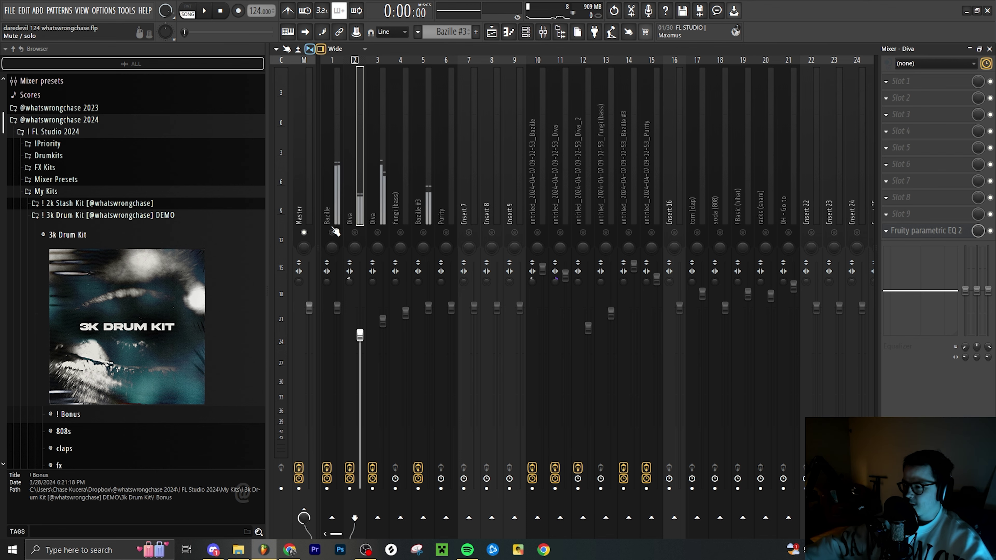
{"action": "left_click", "coordinate": [926, 231]}
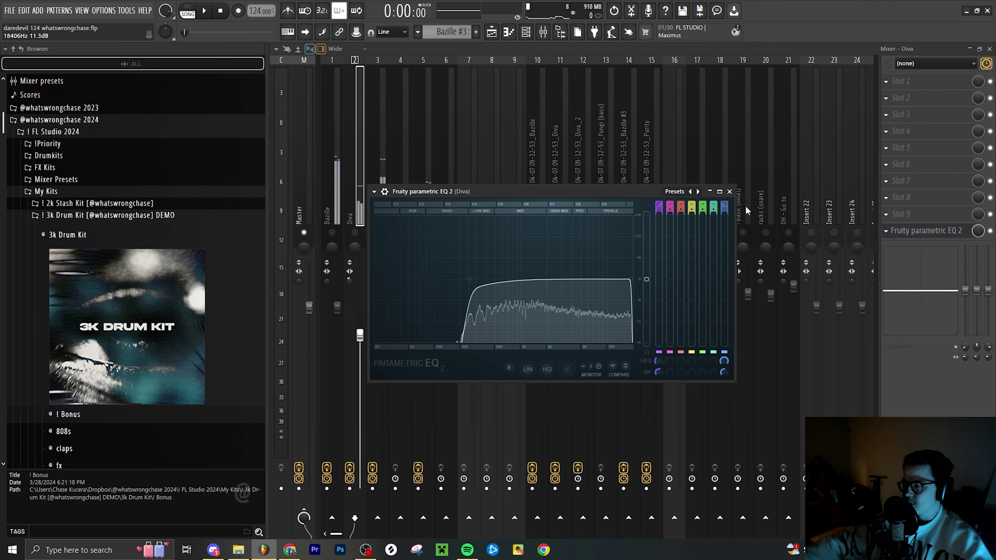
{"action": "left_click", "coordinate": [728, 192]}
Open the Purity chord notes, select all eight, and check the Purity synth interface.
{"action": "left_click", "coordinate": [526, 32]}
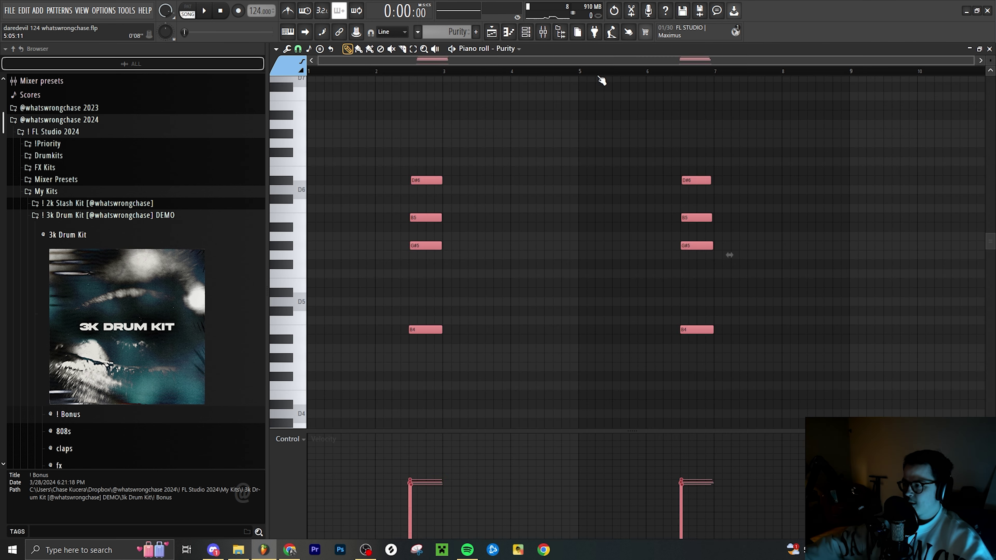
{"action": "left_click_drag", "start_coordinate": [818, 136], "coordinate": [441, 358]}
{"action": "left_click_drag", "start_coordinate": [751, 113], "coordinate": [359, 404]}
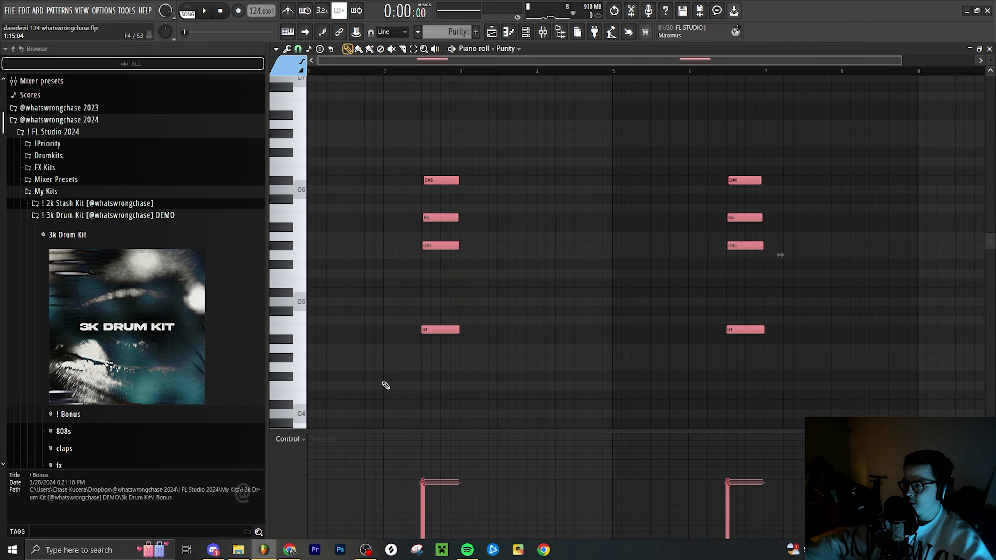
{"action": "left_click", "coordinate": [541, 34]}
{"action": "left_click", "coordinate": [526, 34]}
{"action": "left_click", "coordinate": [386, 227]}
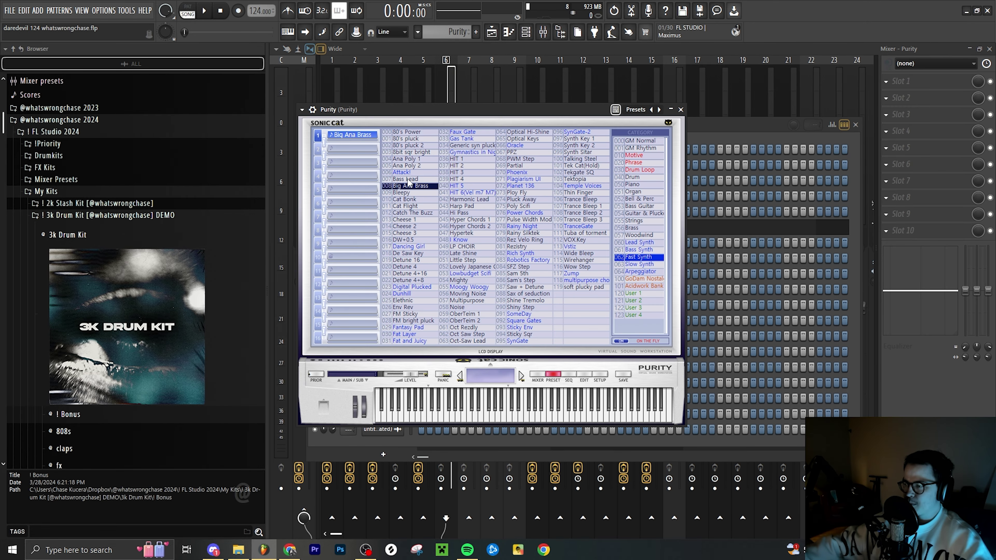
{"action": "left_click", "coordinate": [682, 109]}
{"action": "left_click", "coordinate": [494, 232]}
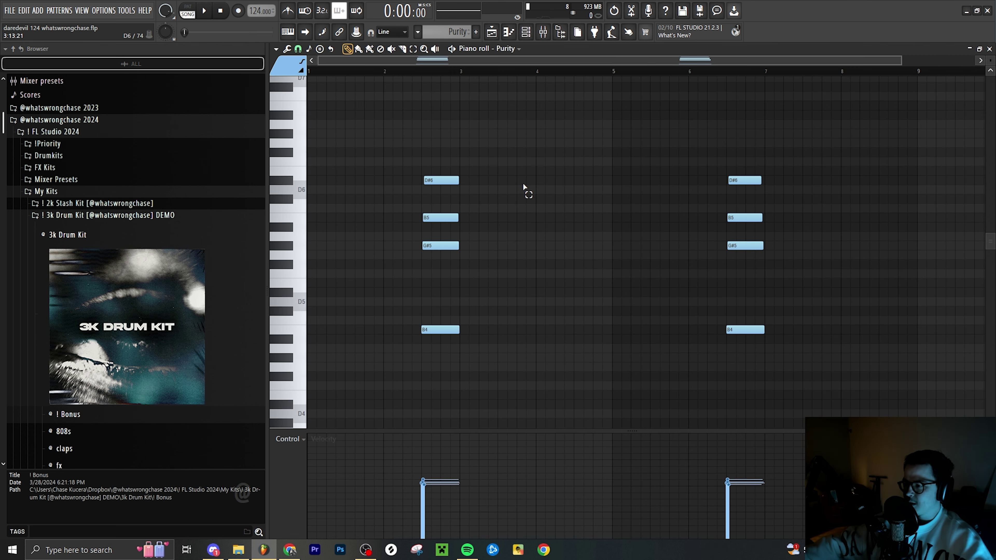
Select the upper six Purity notes and view Purity's mixer insert.
{"action": "left_click_drag", "start_coordinate": [741, 135], "coordinate": [365, 376]}
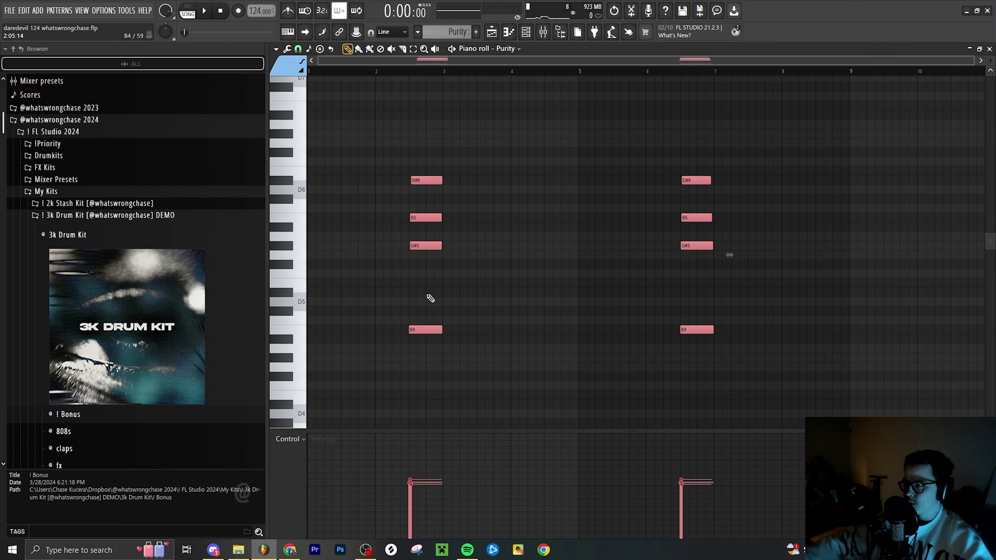
{"action": "left_click", "coordinate": [525, 33]}
{"action": "left_click_drag", "start_coordinate": [500, 117], "coordinate": [502, 113]}
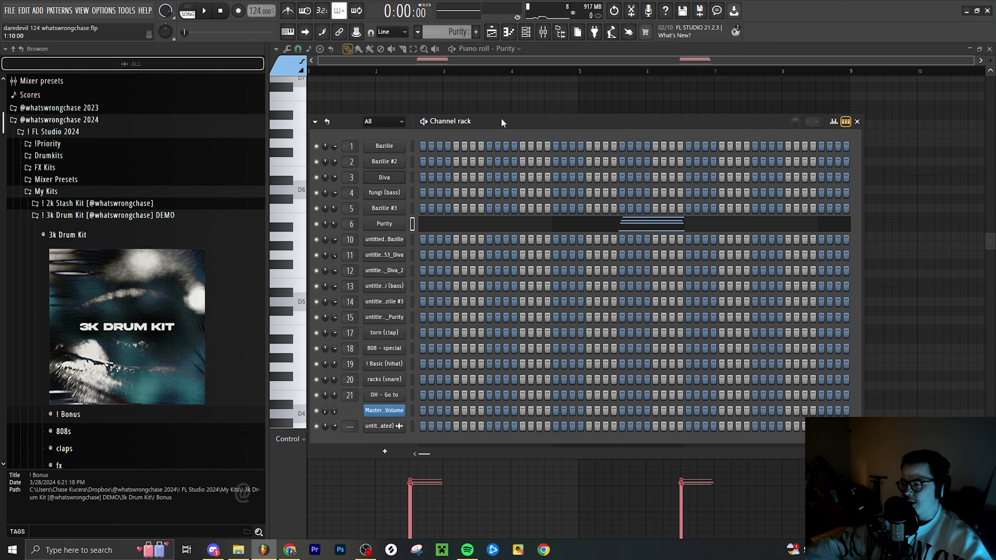
{"action": "left_click", "coordinate": [543, 33]}
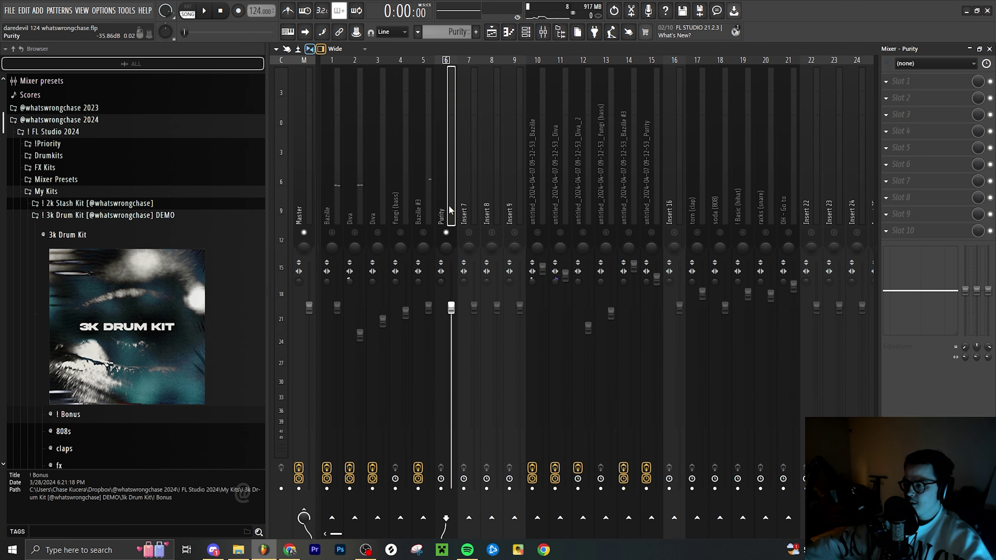
Open the Purity clip from the playlist and play it, jumping ahead to the second chord.
{"action": "left_click", "coordinate": [491, 32]}
{"action": "double_click", "coordinate": [468, 240]}
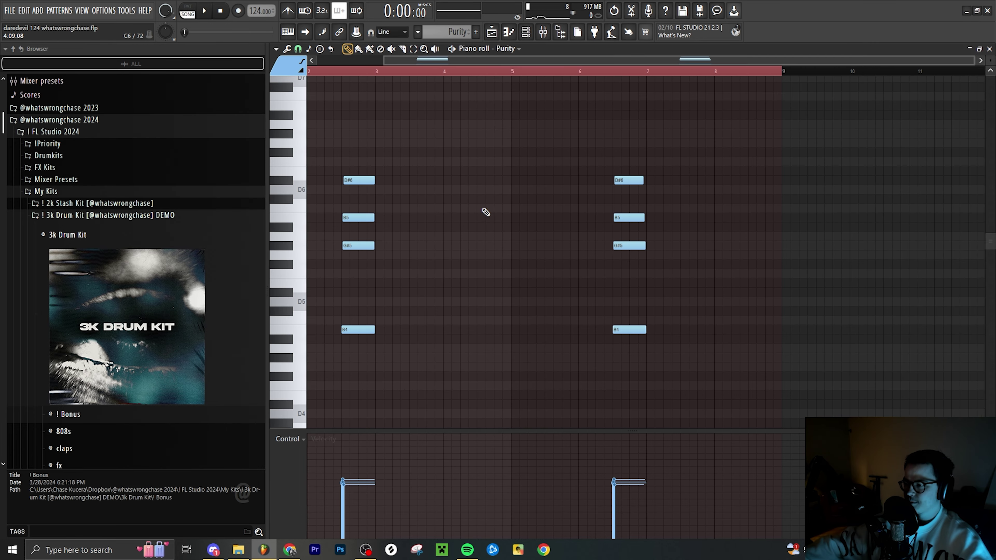
{"action": "key", "text": "space"}
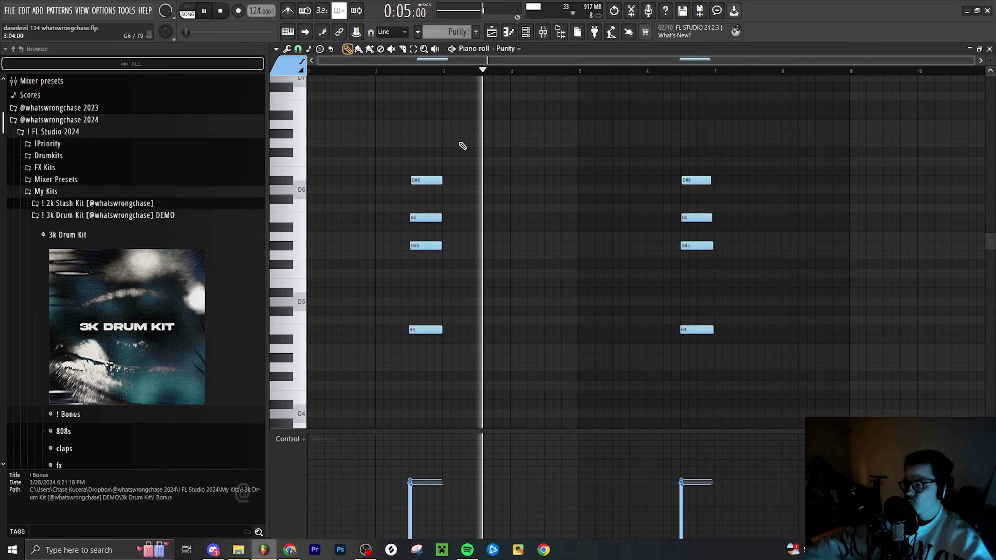
{"action": "left_click", "coordinate": [645, 70]}
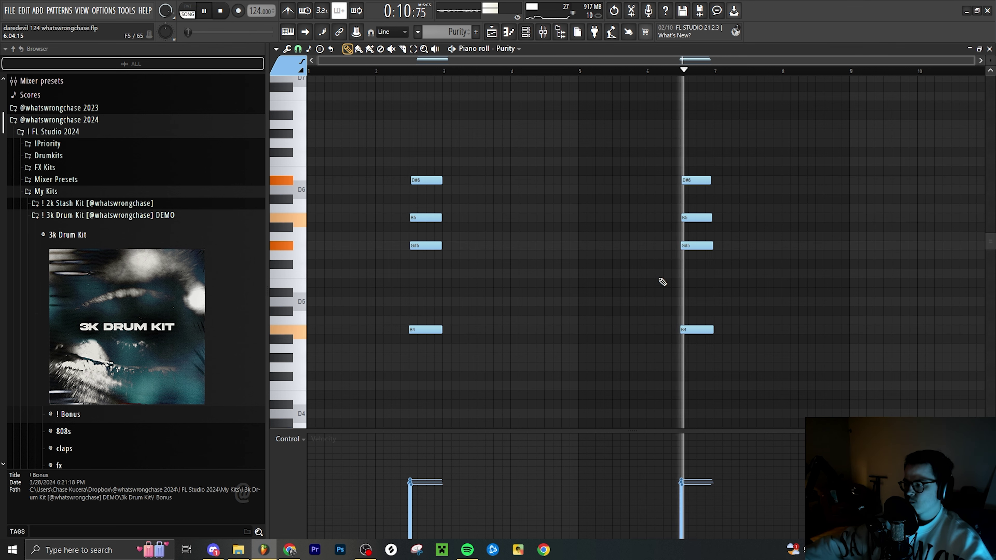
{"action": "scroll", "coordinate": [611, 149], "scroll_direction": "up", "scroll_amount": 1}
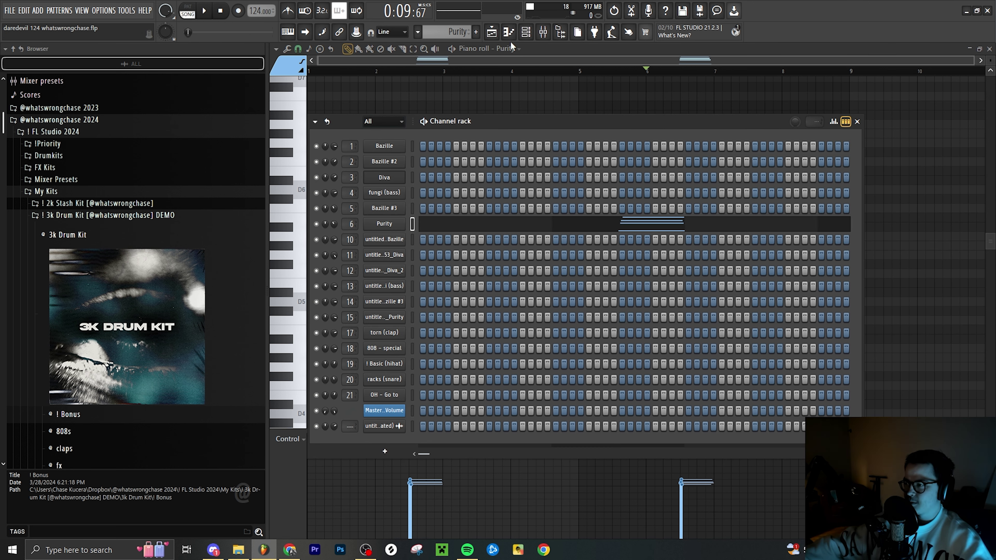
Open the fungi (bass) clip's notes after checking mixer and channel rack; expand 2k Stash Kit.
{"action": "left_click", "coordinate": [491, 31]}
{"action": "double_click", "coordinate": [443, 266]}
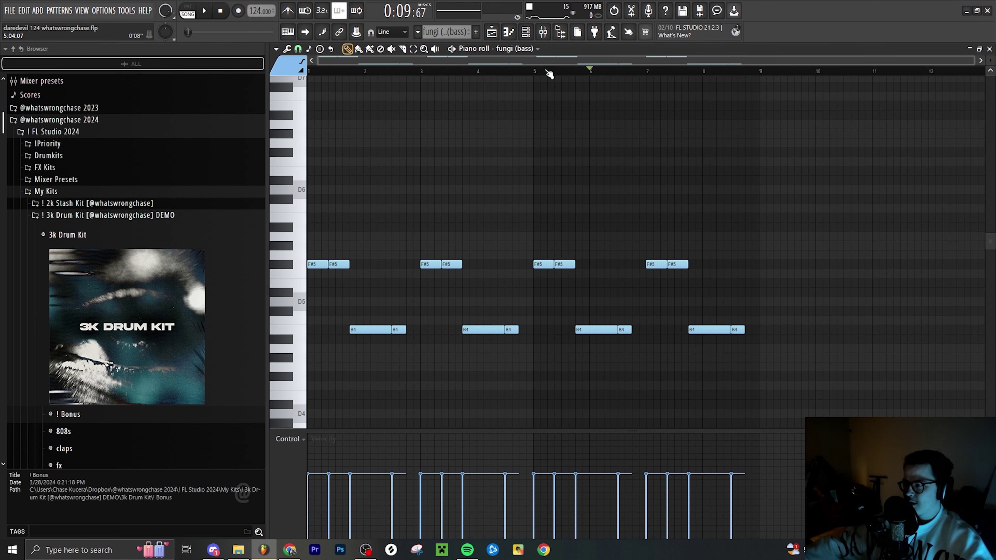
{"action": "left_click", "coordinate": [543, 32]}
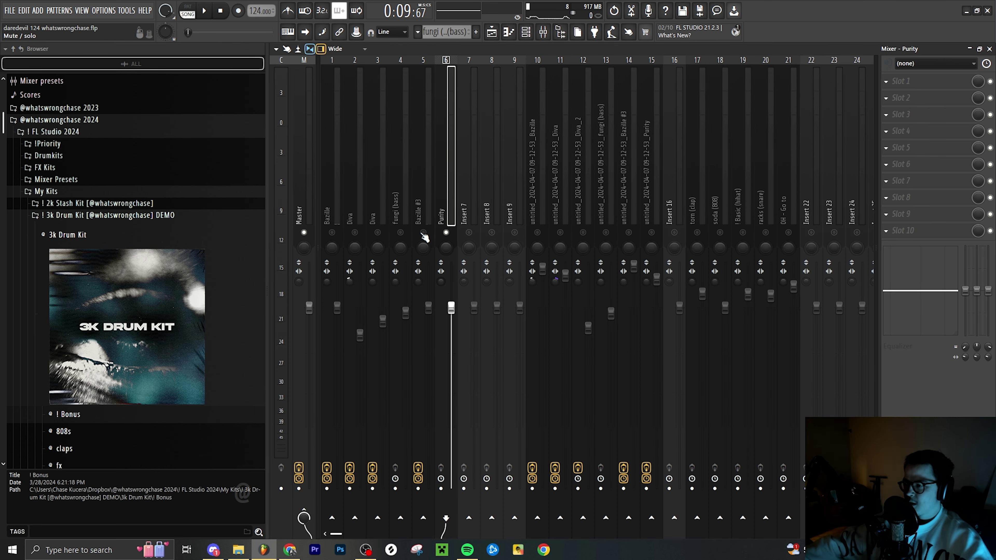
{"action": "left_click", "coordinate": [527, 34]}
{"action": "left_click", "coordinate": [444, 193]}
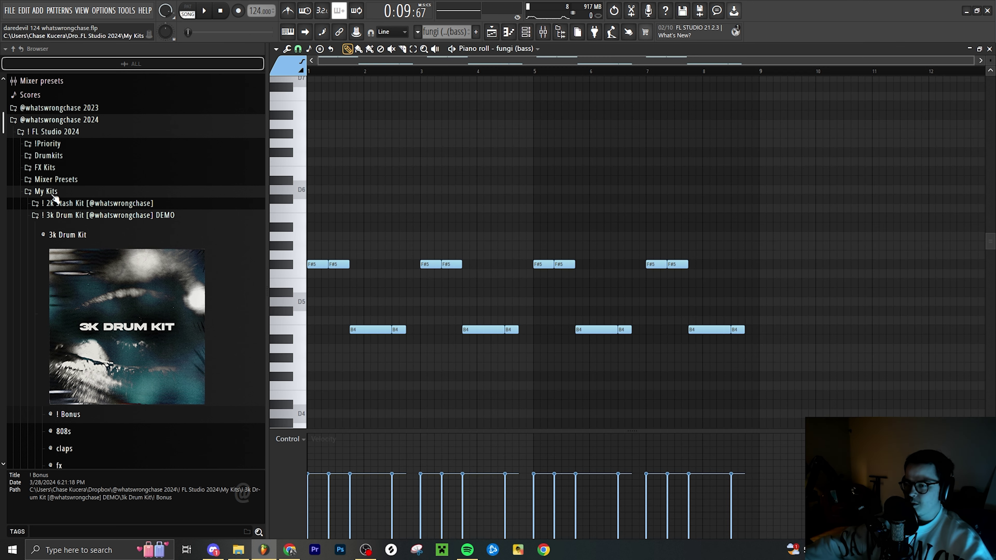
{"action": "left_click", "coordinate": [59, 203]}
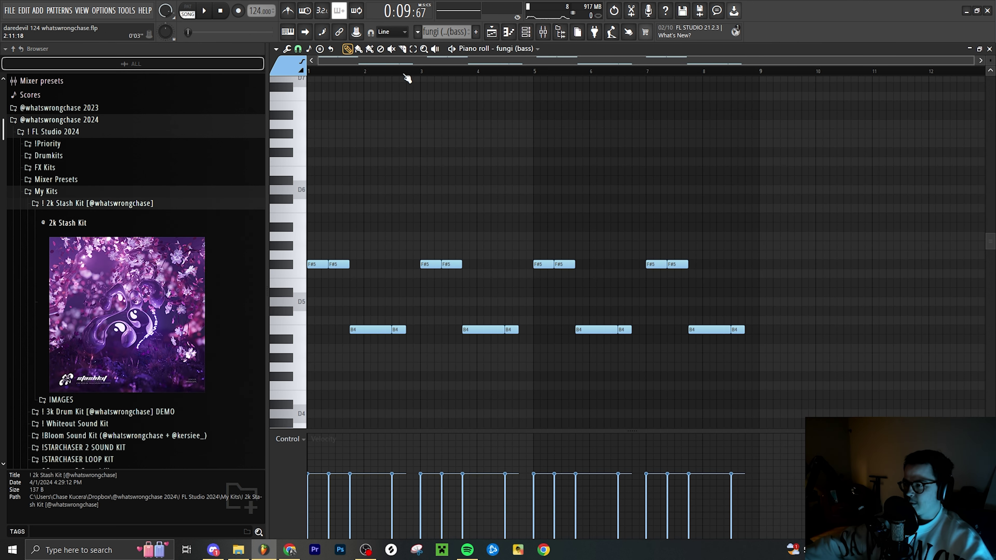
Play the beat while scrolling across the Loop playlist's pad, pluck, stab and bass clips.
{"action": "key", "text": "space"}
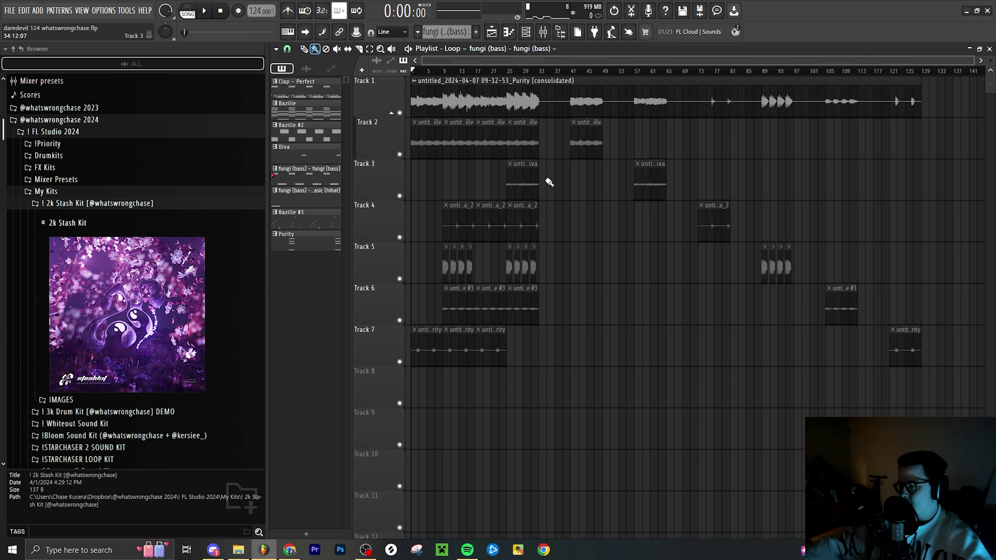
{"action": "scroll", "coordinate": [462, 182], "scroll_direction": "up", "scroll_amount": 3, "text": "ctrl"}
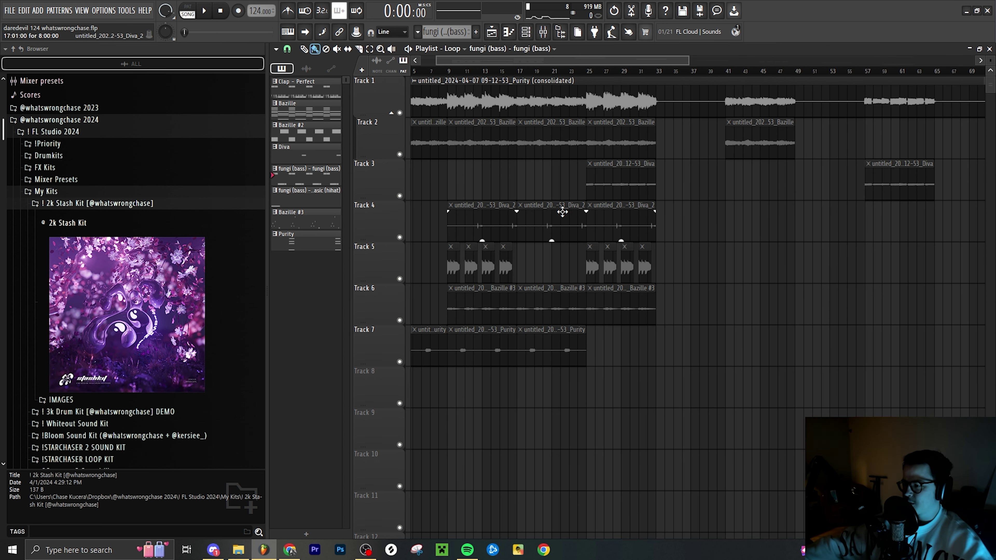
{"action": "scroll", "coordinate": [562, 212], "scroll_direction": "up", "scroll_amount": 1}
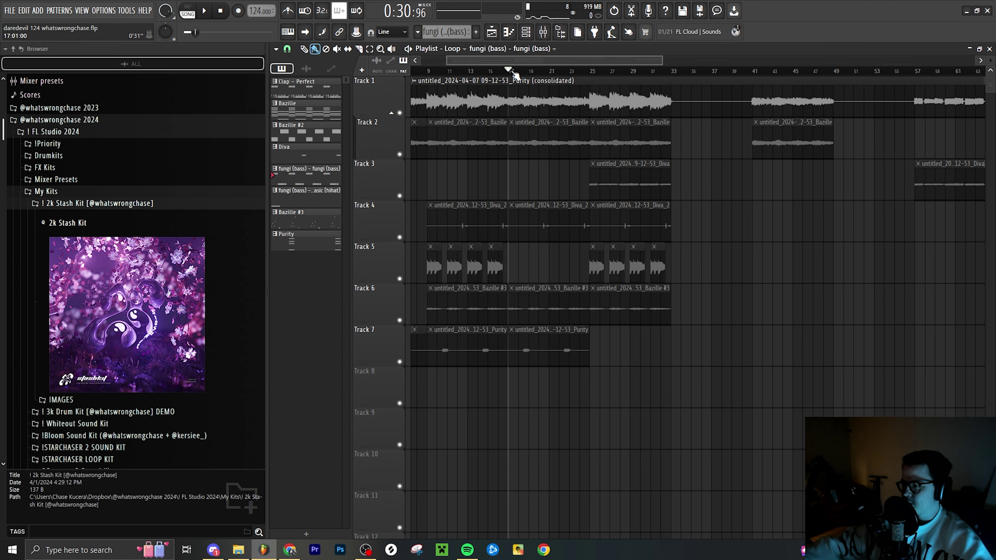
{"action": "scroll", "coordinate": [528, 91], "scroll_direction": "right", "scroll_amount": 2}
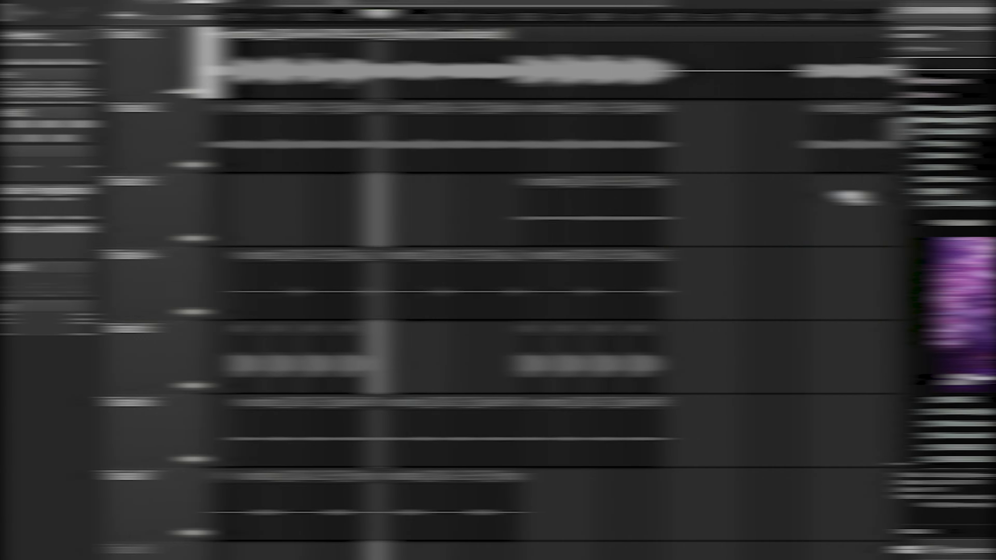
{"action": "scroll", "coordinate": [725, 222], "scroll_direction": "down", "scroll_amount": 2}
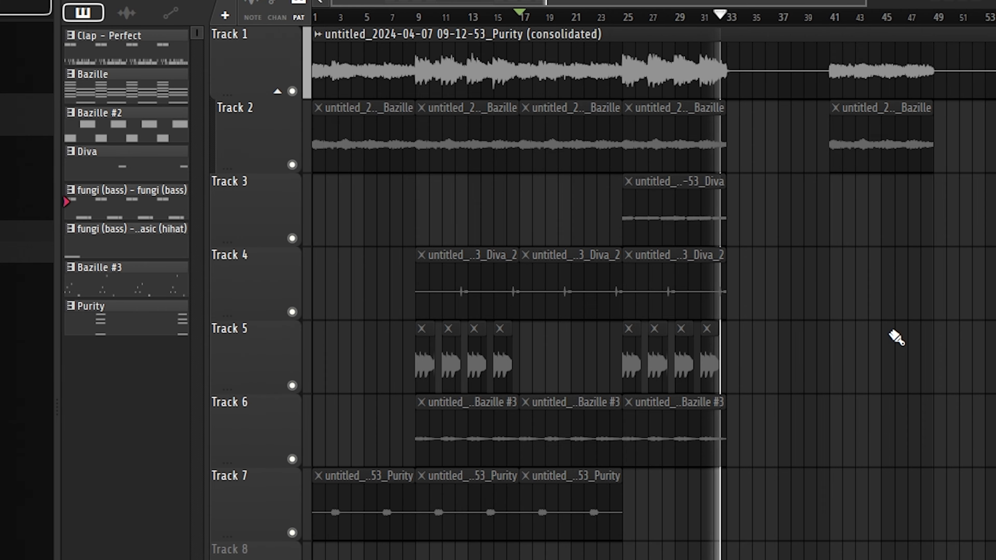
{"action": "scroll", "coordinate": [897, 337], "scroll_direction": "down", "scroll_amount": 3}
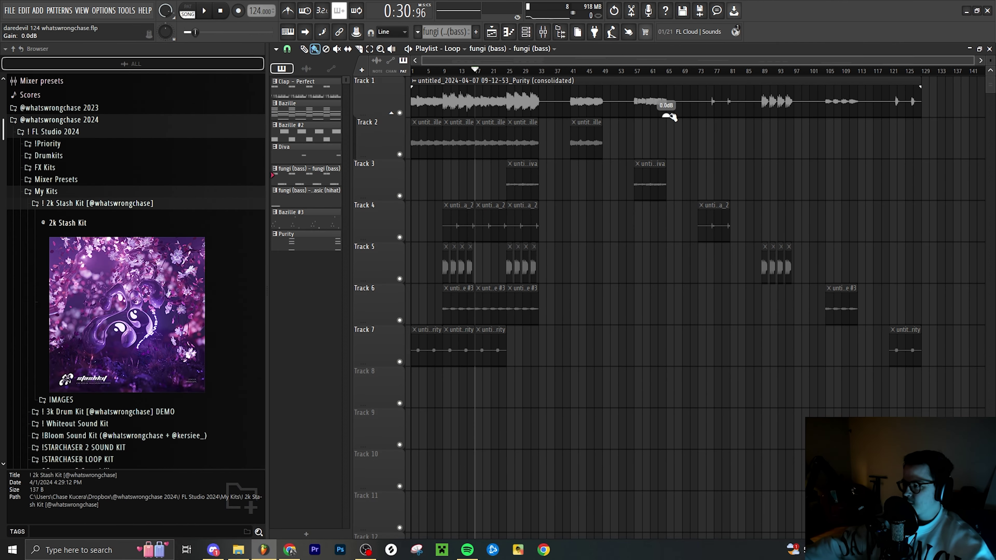
Switch the playlist from Loop to Arrangement and deselect the drum clips on tracks 14–18.
{"action": "left_click", "coordinate": [639, 70]}
{"action": "left_click", "coordinate": [455, 48]}
{"action": "left_click", "coordinate": [469, 71]}
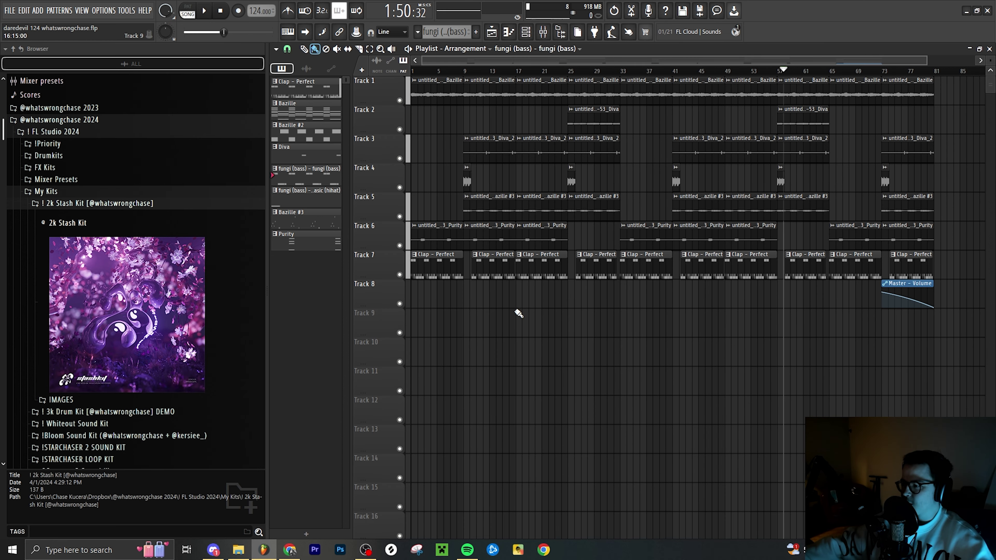
{"action": "scroll", "coordinate": [462, 133], "scroll_direction": "up", "scroll_amount": 2}
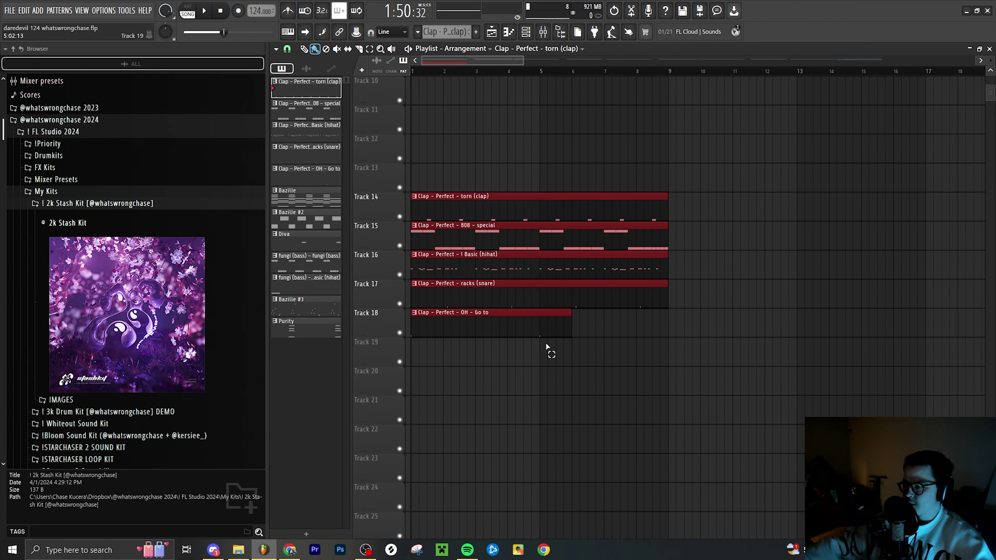
{"action": "left_click", "coordinate": [549, 351]}
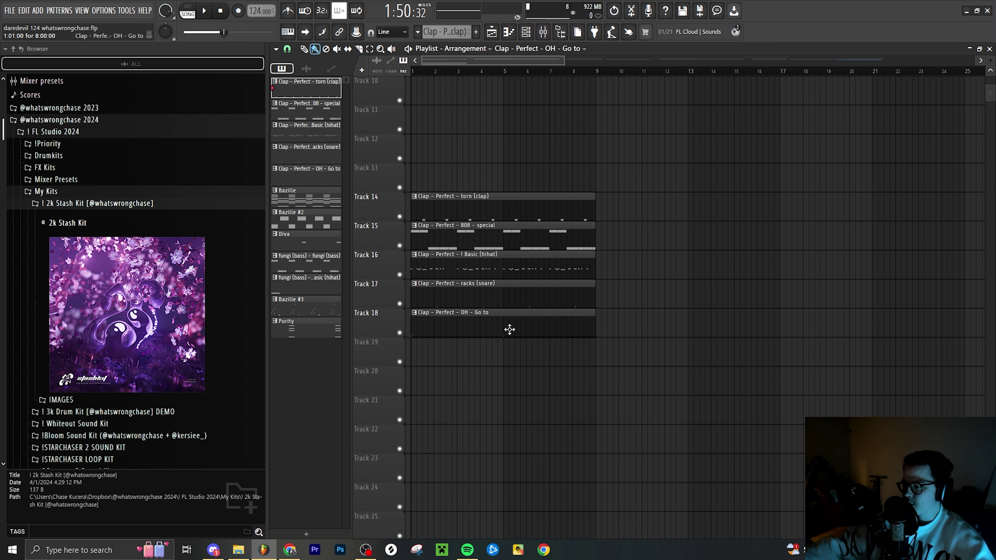
{"action": "scroll", "coordinate": [508, 329], "scroll_direction": "up", "scroll_amount": 1}
Solo Track 14, unmute tracks 15–18, and open the torn (clap) clip's notes.
{"action": "right_click", "coordinate": [399, 216]}
{"action": "left_click_drag", "start_coordinate": [400, 247], "coordinate": [405, 306]}
{"action": "left_click", "coordinate": [404, 337]}
{"action": "scroll", "coordinate": [497, 191], "scroll_direction": "down", "scroll_amount": 1}
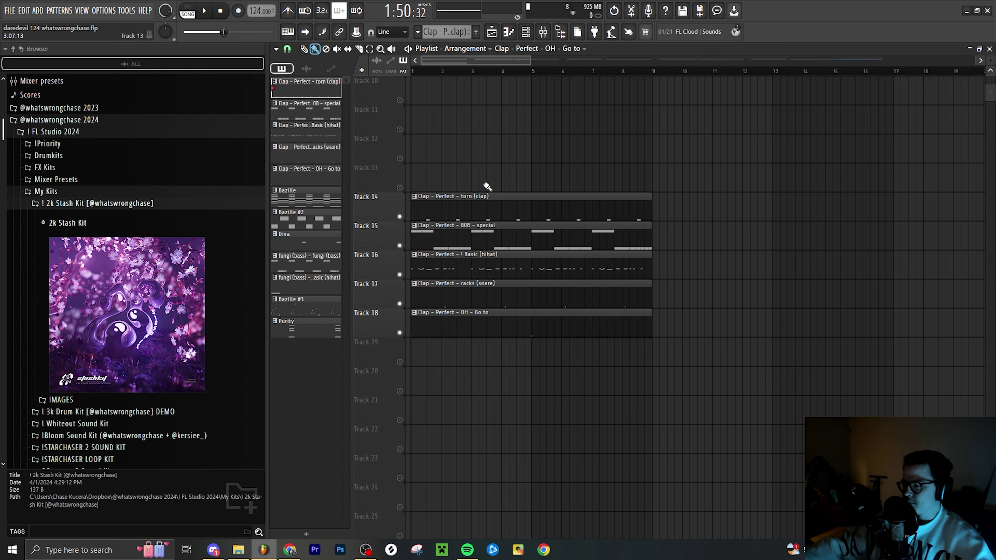
{"action": "scroll", "coordinate": [487, 186], "scroll_direction": "up", "scroll_amount": 2}
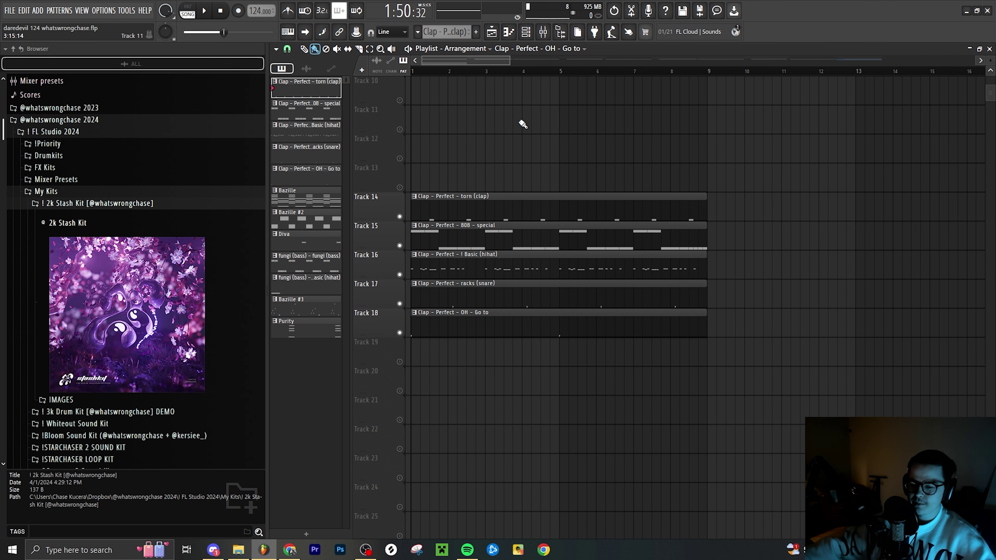
{"action": "double_click", "coordinate": [521, 199]}
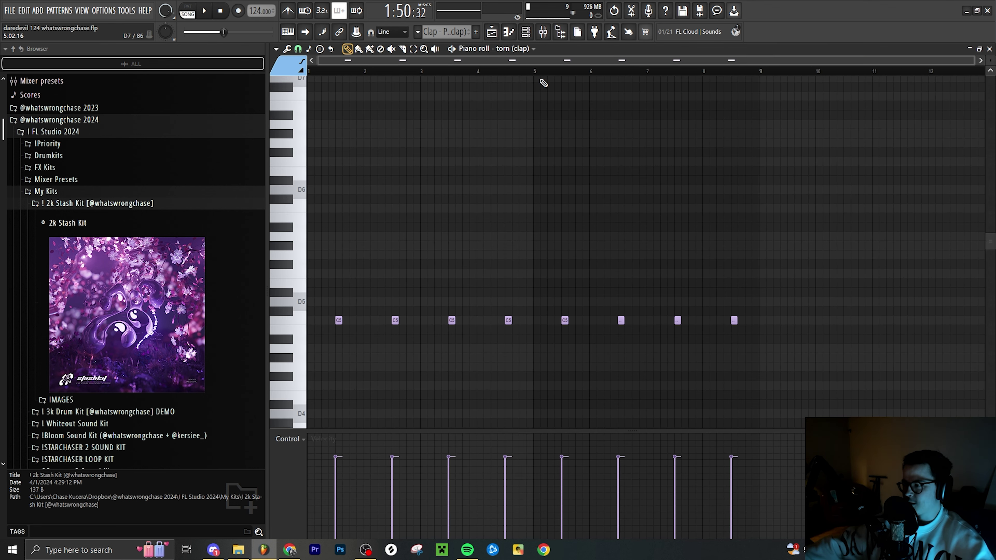
Listen to the torn (clap) notes with the channel rack closed, then stop playback.
{"action": "left_click", "coordinate": [543, 31]}
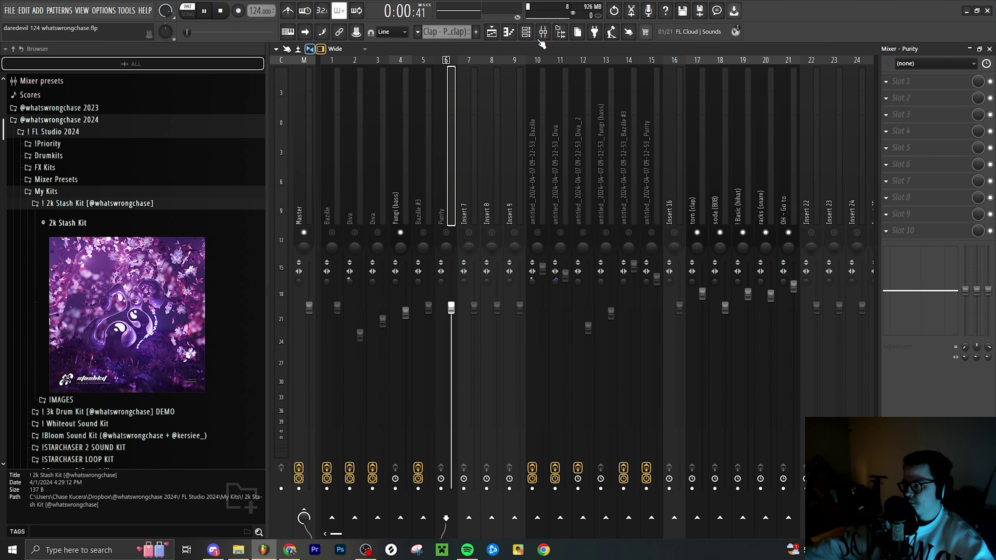
{"action": "left_click", "coordinate": [526, 31]}
{"action": "left_click", "coordinate": [527, 31]}
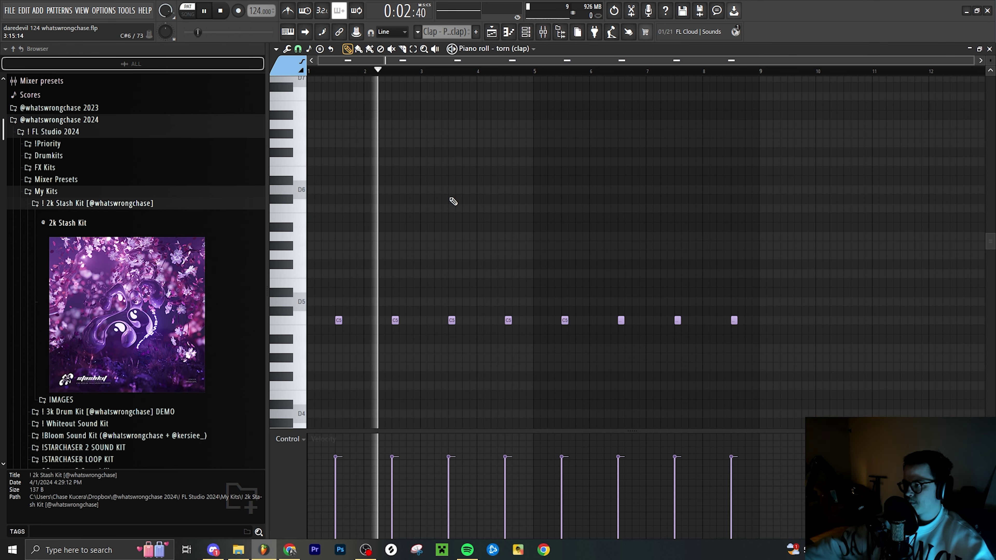
{"action": "scroll", "coordinate": [452, 201], "scroll_direction": "up", "scroll_amount": 2}
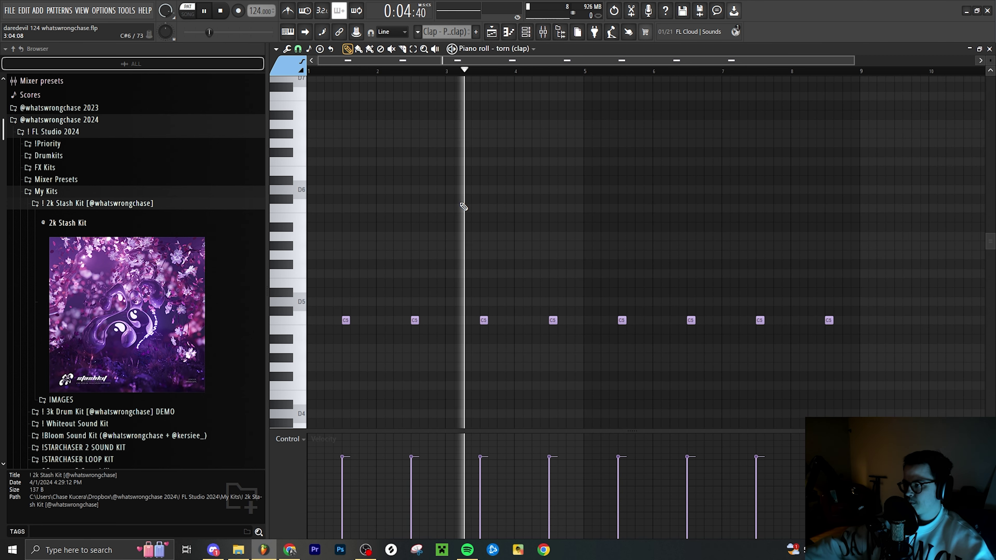
{"action": "scroll", "coordinate": [466, 205], "scroll_direction": "down", "scroll_amount": 1}
{"action": "key", "text": "space"}
{"action": "key", "text": "space"}
{"action": "scroll", "coordinate": [414, 212], "scroll_direction": "up", "scroll_amount": 1}
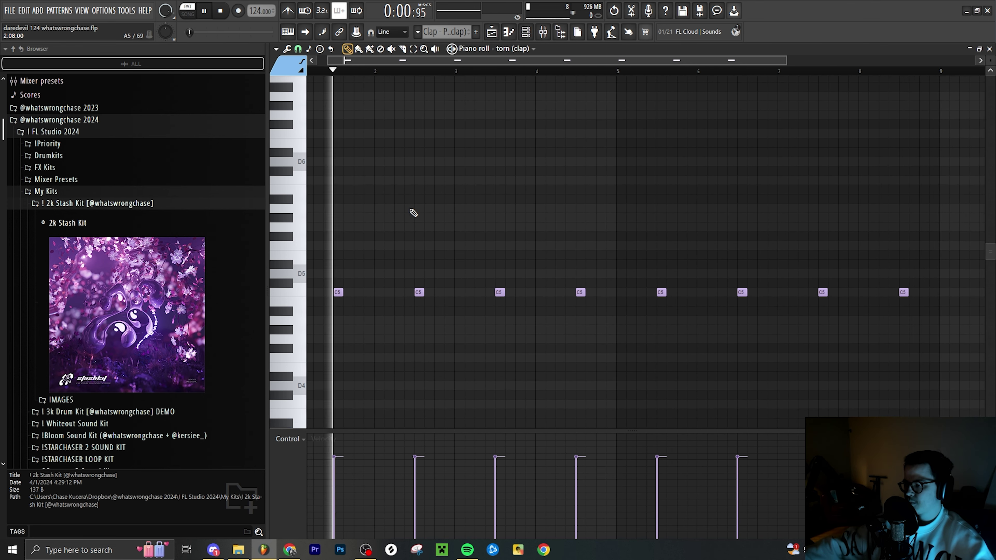
Collapse 2k Stash Kit and expand the 3k Drum Kit folder in the browser.
{"action": "left_click", "coordinate": [78, 203]}
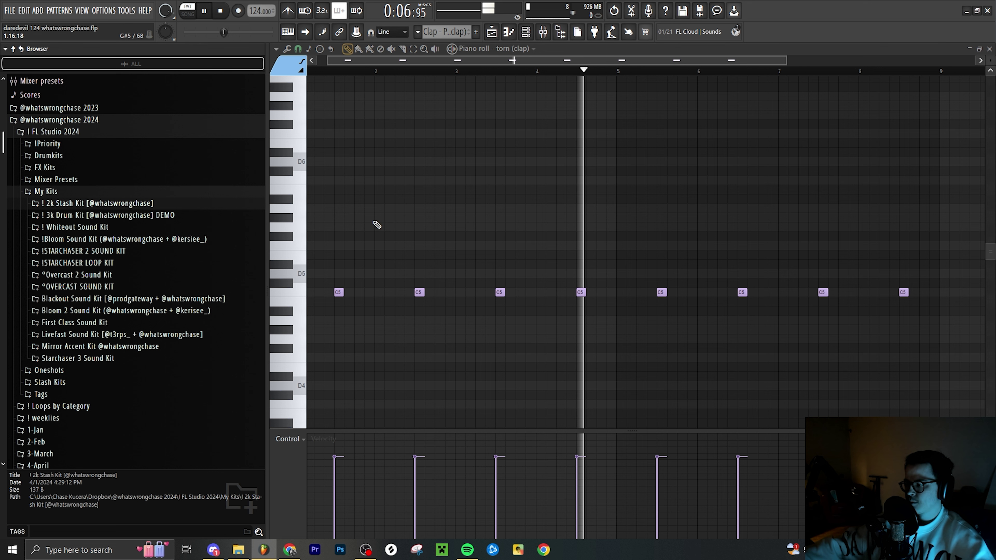
{"action": "left_click", "coordinate": [130, 218]}
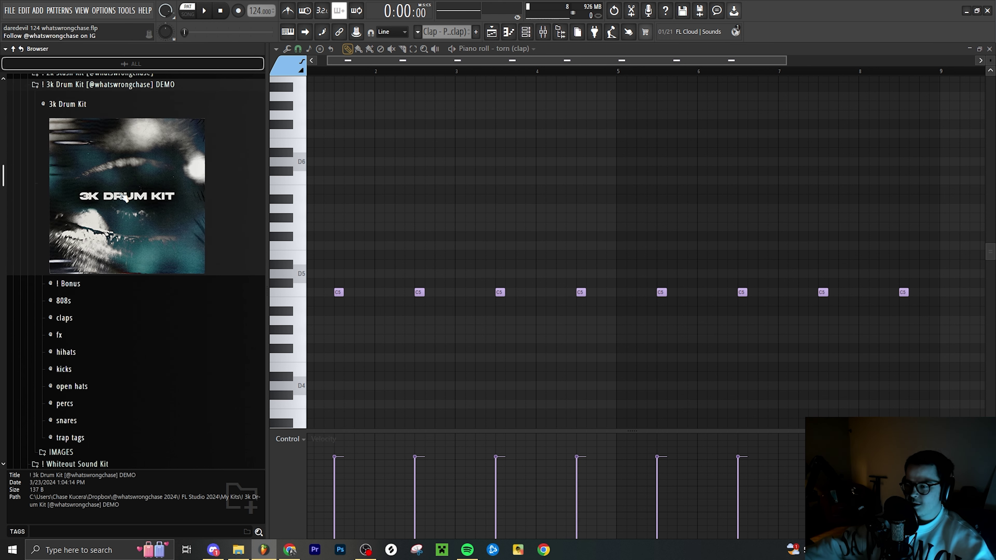
{"action": "scroll", "coordinate": [130, 282], "scroll_direction": "down", "scroll_amount": 2}
{"action": "left_click", "coordinate": [526, 31]}
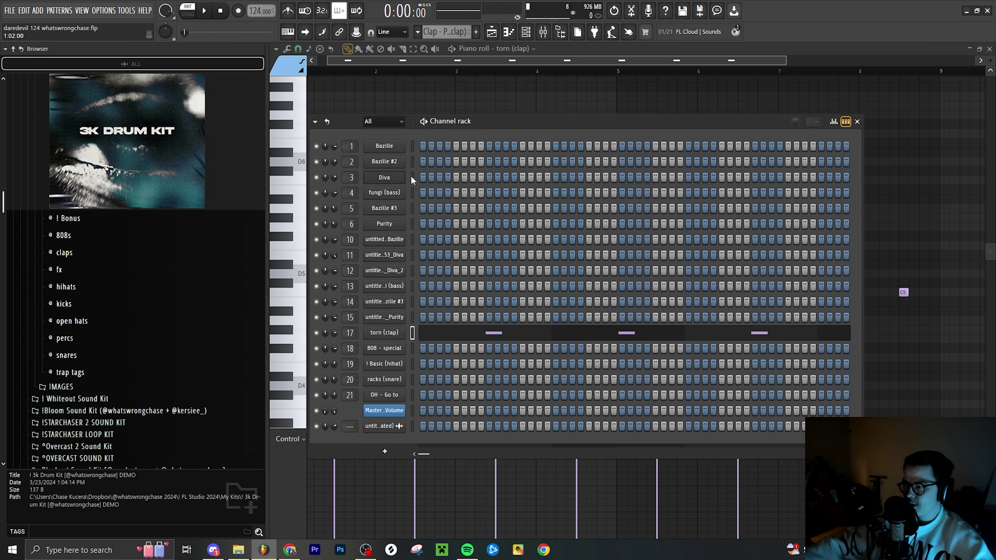
{"action": "left_click", "coordinate": [542, 32]}
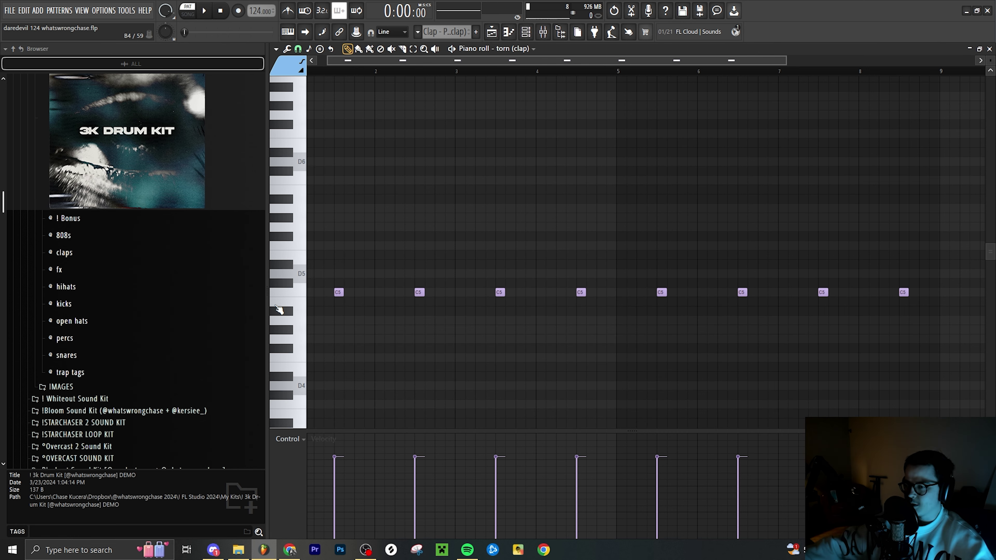
Return to the Arrangement playlist with F5.
{"action": "scroll", "coordinate": [438, 181], "scroll_direction": "down", "scroll_amount": 1}
{"action": "scroll", "coordinate": [438, 182], "scroll_direction": "down", "scroll_amount": 1}
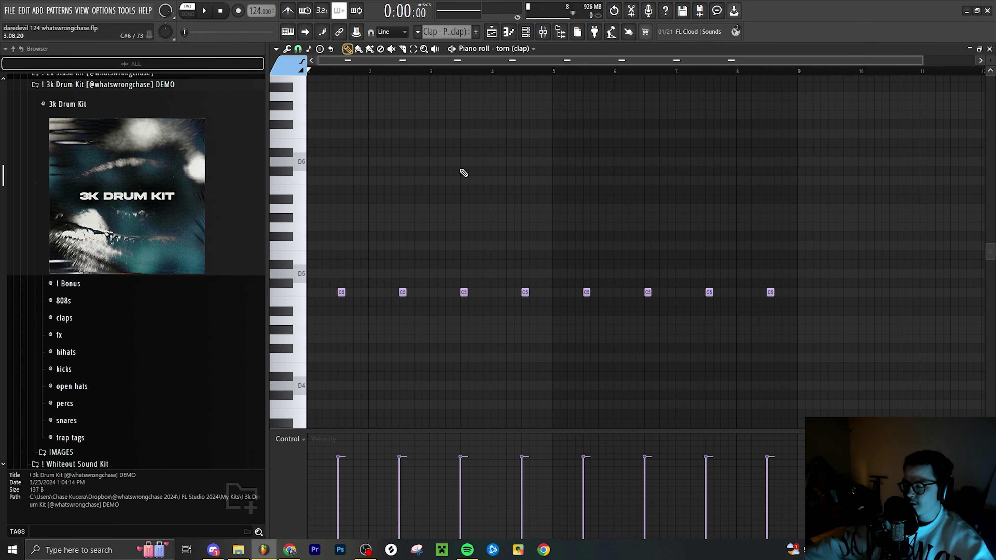
{"action": "scroll", "coordinate": [375, 184], "scroll_direction": "down", "scroll_amount": 2}
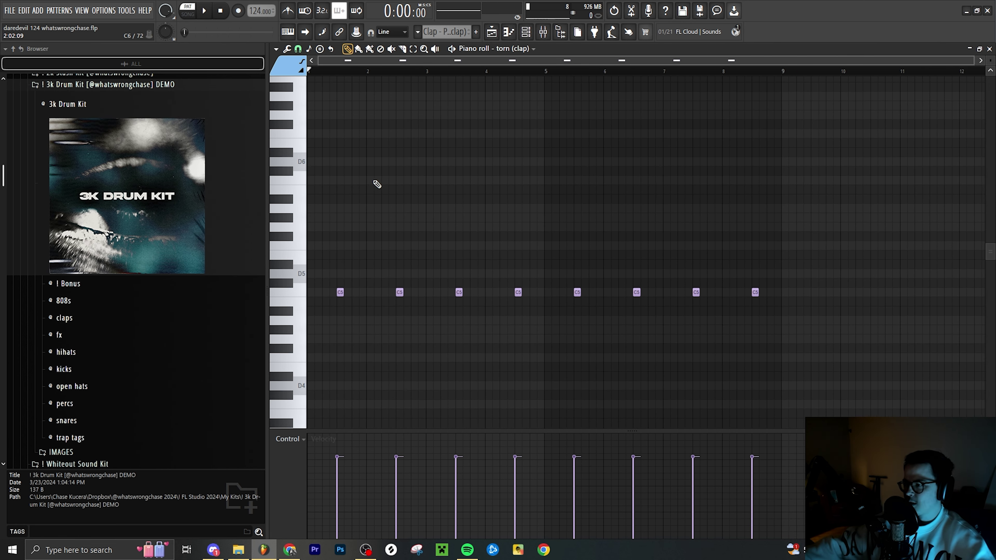
{"action": "key", "text": "F6"}
{"action": "key", "text": "F5"}
{"action": "scroll", "coordinate": [380, 259], "scroll_direction": "up", "scroll_amount": 2}
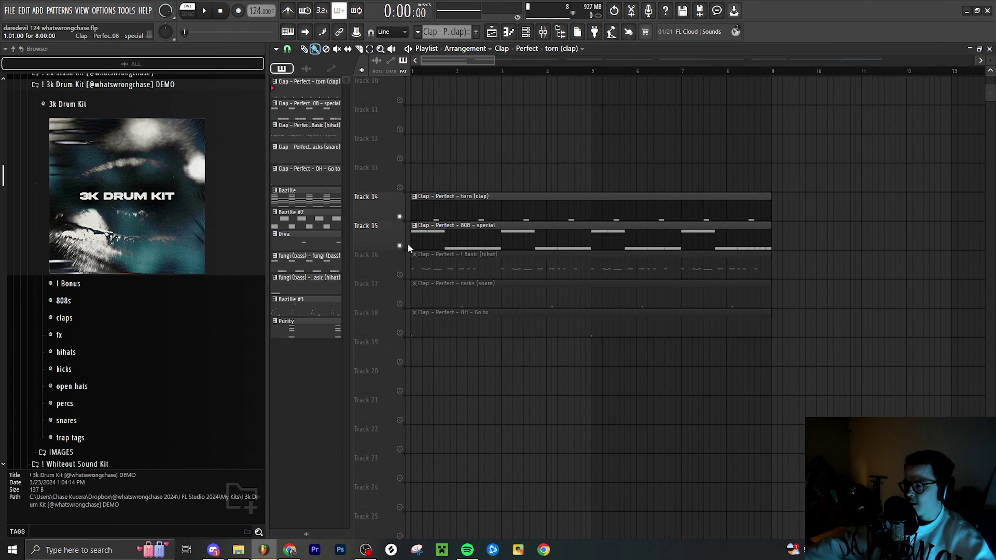
Open the 808 - special pattern and play its F#5 and B4 bass line.
{"action": "double_click", "coordinate": [467, 229]}
{"action": "scroll", "coordinate": [567, 78], "scroll_direction": "left", "scroll_amount": 2}
{"action": "scroll", "coordinate": [356, 150], "scroll_direction": "up", "scroll_amount": 2}
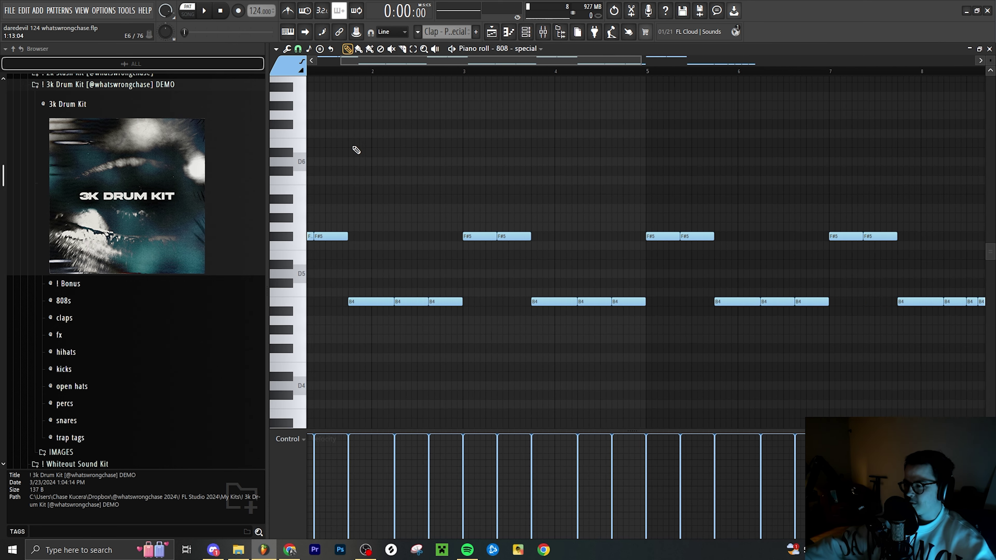
{"action": "scroll", "coordinate": [484, 158], "scroll_direction": "down", "scroll_amount": 2}
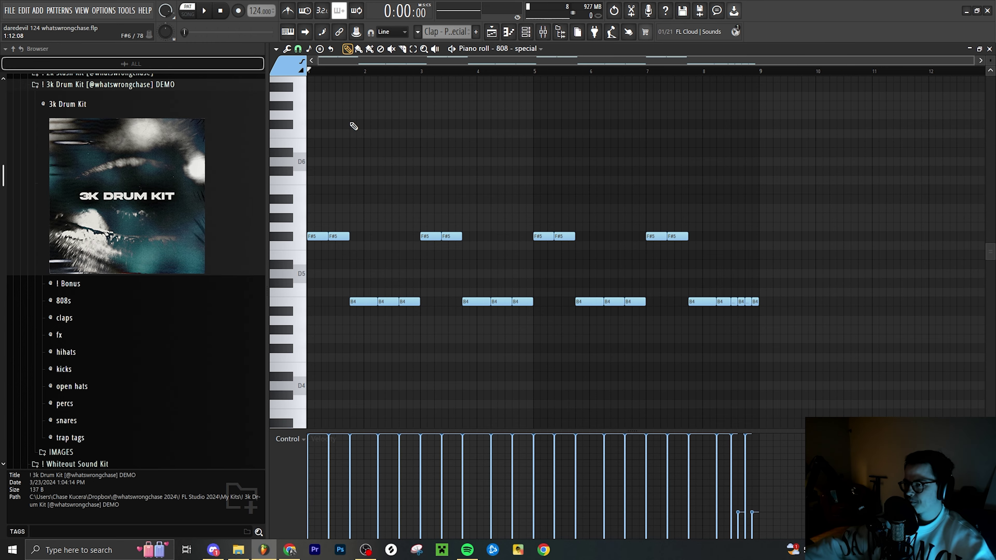
{"action": "key", "text": "space"}
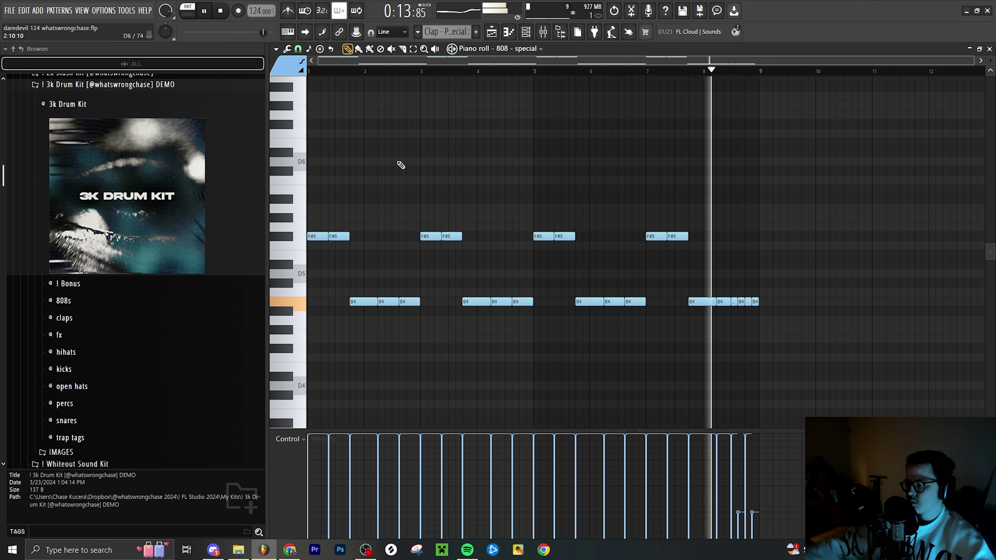
{"action": "key", "text": "space"}
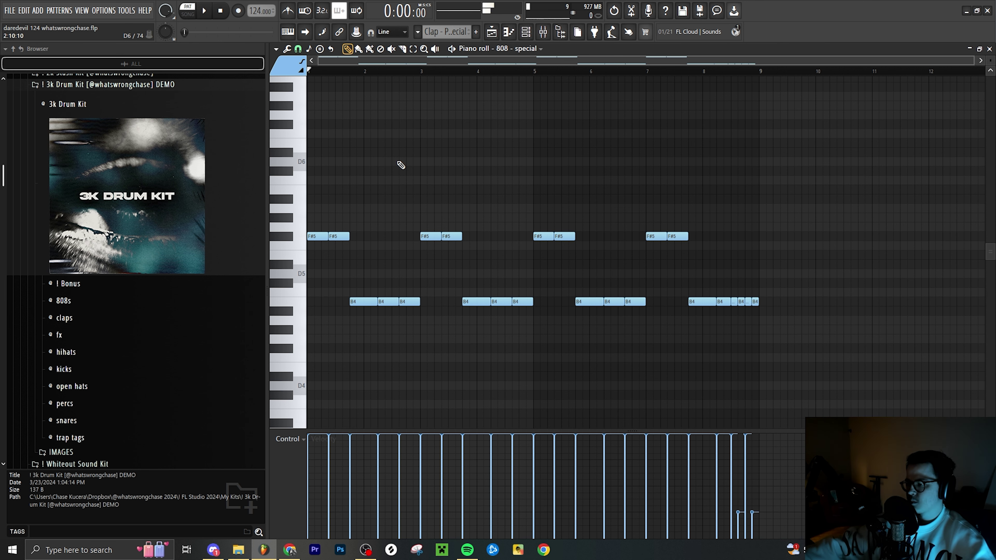
Box-select the last four B4 notes, then undo back to the earlier arrangement.
{"action": "scroll", "coordinate": [737, 292], "scroll_direction": "up", "scroll_amount": 4, "text": "ctrl"}
{"action": "left_click_drag", "start_coordinate": [770, 223], "coordinate": [612, 377]}
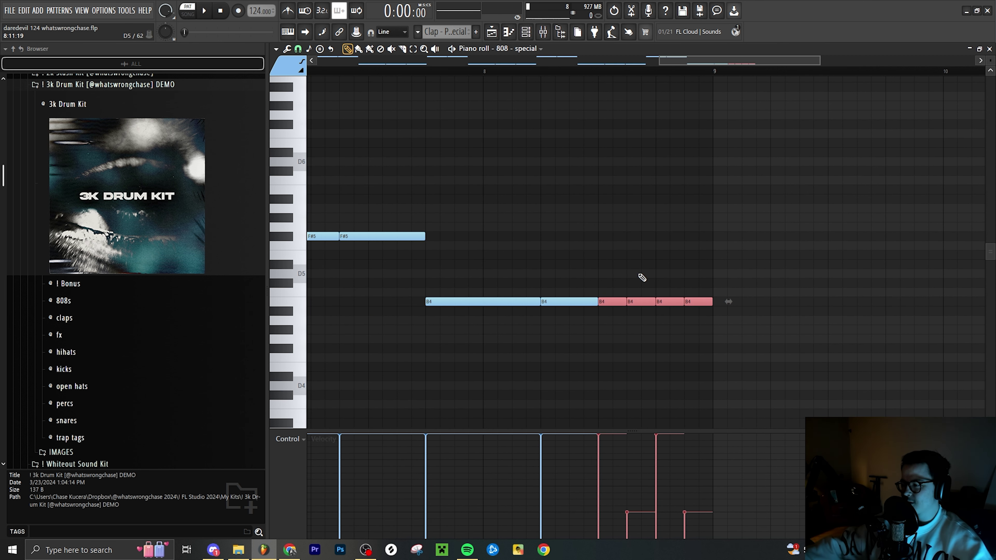
{"action": "left_click_drag", "start_coordinate": [778, 392], "coordinate": [611, 267]}
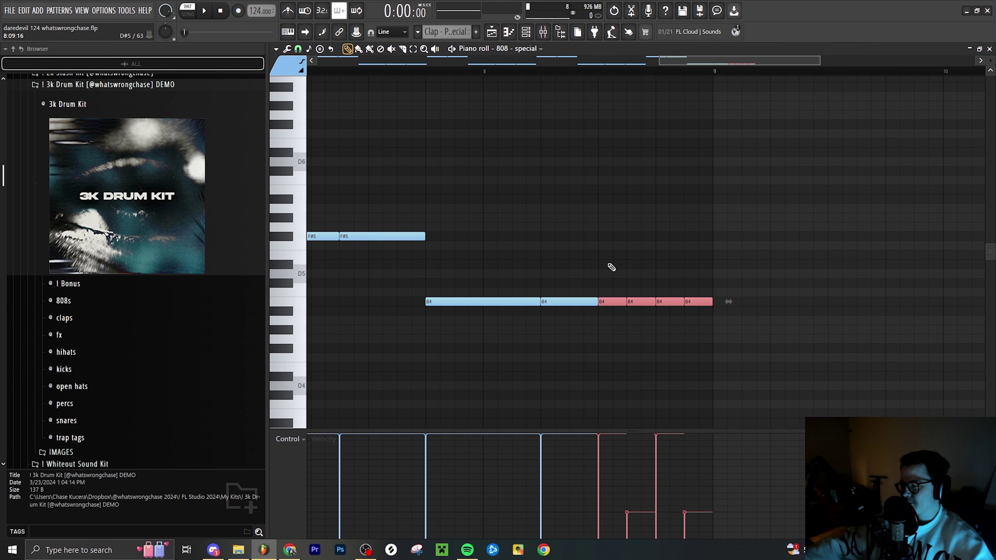
{"action": "scroll", "coordinate": [705, 272], "scroll_direction": "up", "scroll_amount": 2, "text": "ctrl"}
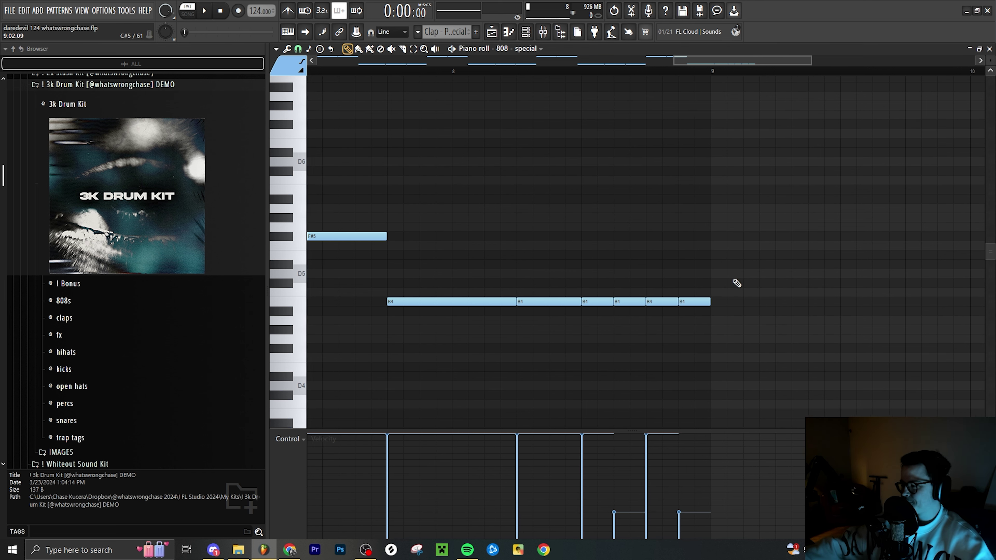
{"action": "mouse_move", "coordinate": [729, 260]}
{"action": "left_mouse_down"}
{"action": "mouse_move", "coordinate": [583, 351]}
{"action": "mouse_move", "coordinate": [571, 332]}
{"action": "left_mouse_up"}
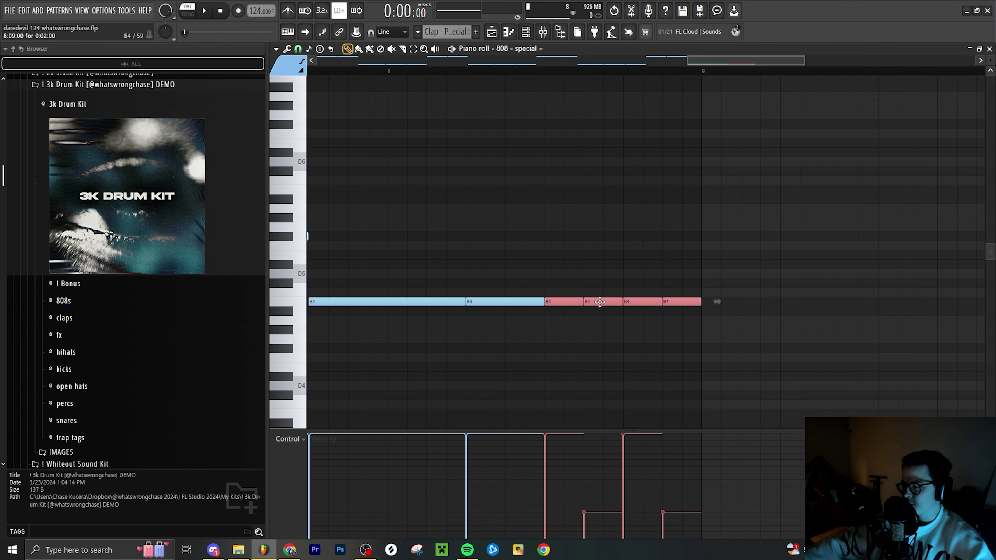
{"action": "key", "text": "ctrl+z"}
{"action": "key", "text": "ctrl+z"}
{"action": "key", "text": "ctrl+z"}
{"action": "key", "text": "ctrl+z"}
{"action": "scroll", "coordinate": [688, 263], "scroll_direction": "down", "scroll_amount": 2, "text": "ctrl"}
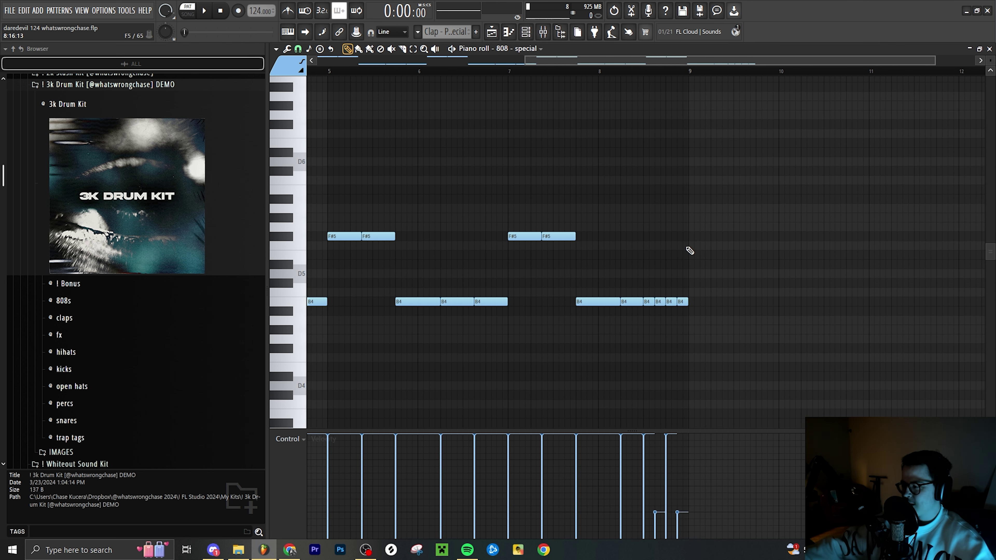
{"action": "key", "text": "ctrl+z"}
{"action": "key", "text": "ctrl+z"}
{"action": "key", "text": "ctrl+z"}
Switch to song mode and open the Basic (hihat) clip in the Piano roll.
{"action": "key", "text": "F6"}
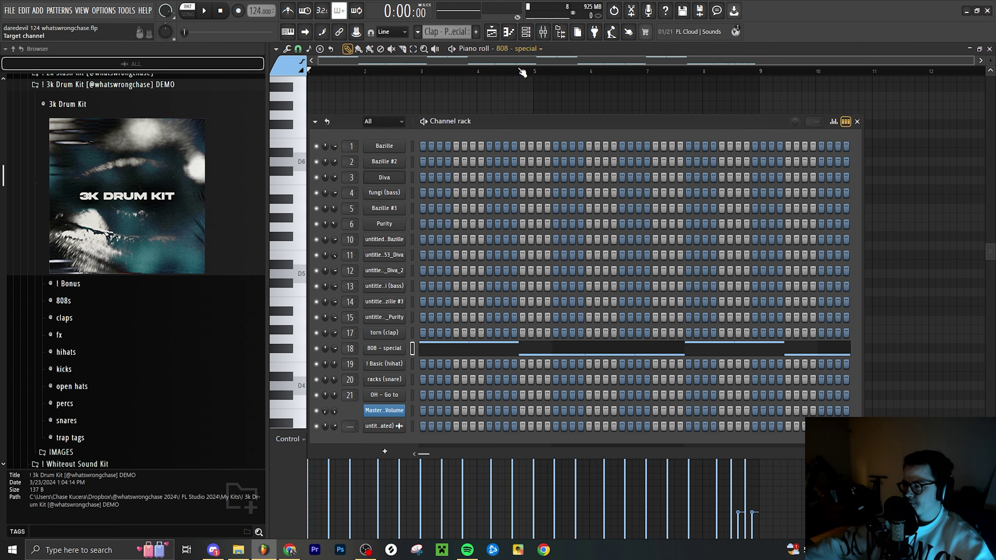
{"action": "key", "text": "F5"}
{"action": "double_click", "coordinate": [412, 216]}
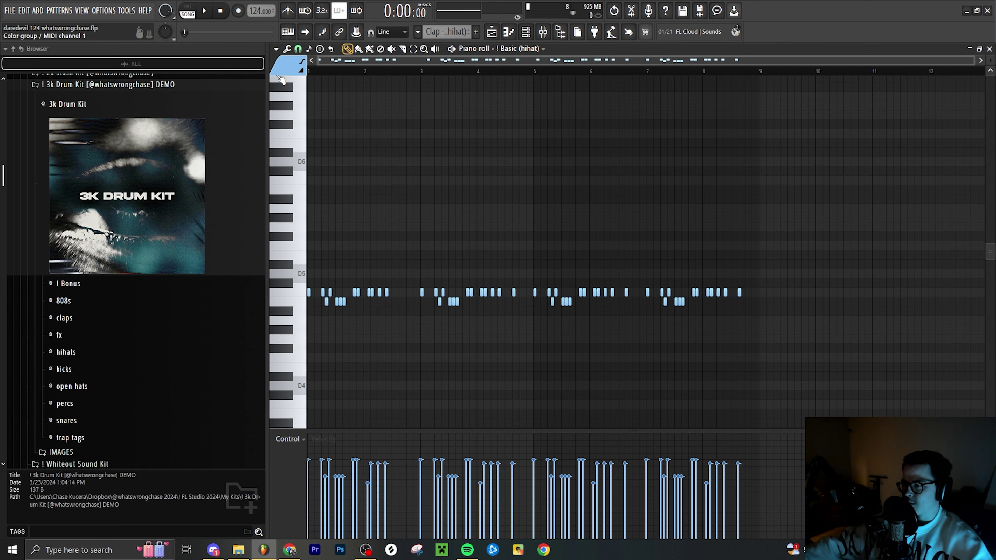
Play the hi-hat pattern's notes, then stop and return to the Playlist.
{"action": "key", "text": "space"}
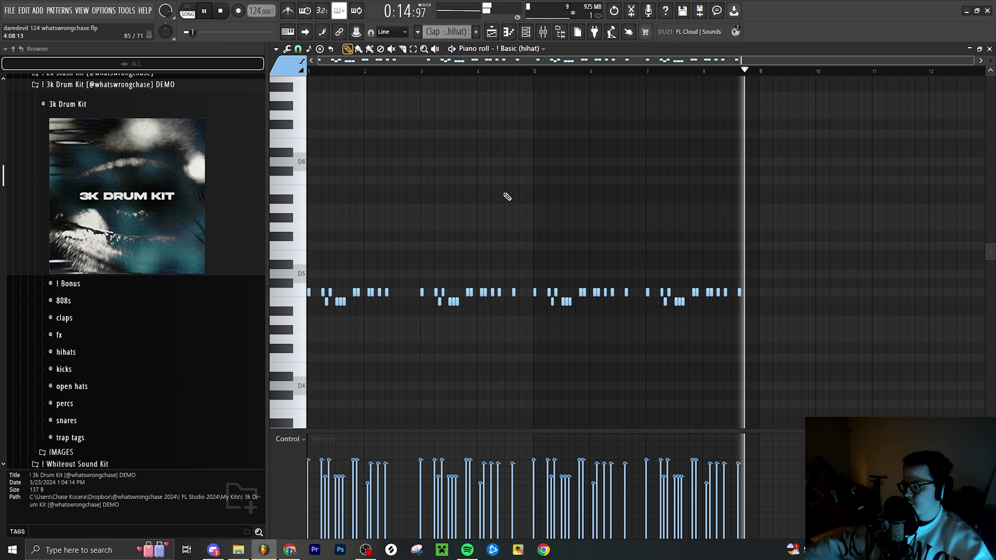
{"action": "key", "text": "space"}
{"action": "key", "text": "F5"}
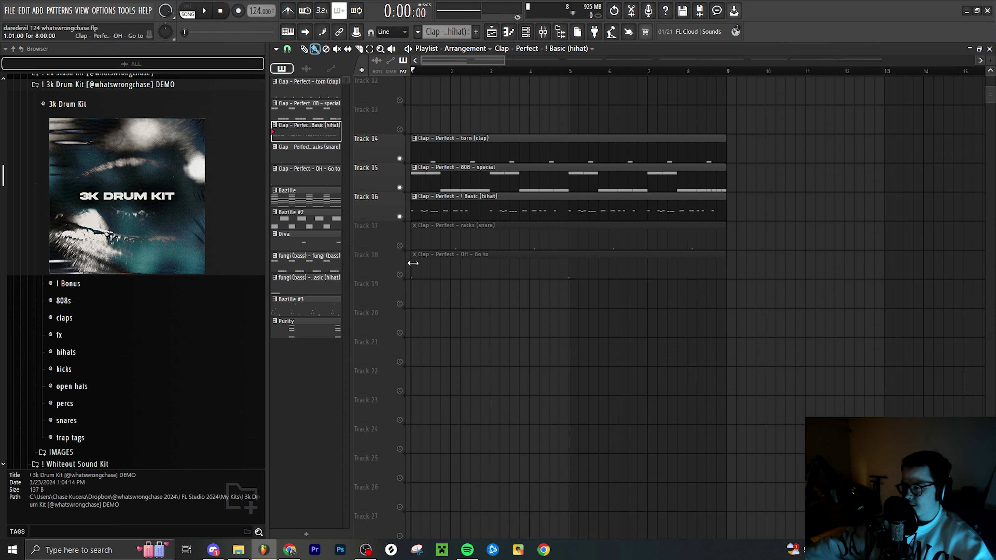
Unmute the snare and OH - Go to tracks (Tracks 17 and 18).
{"action": "left_click", "coordinate": [400, 245]}
{"action": "left_click", "coordinate": [400, 275]}
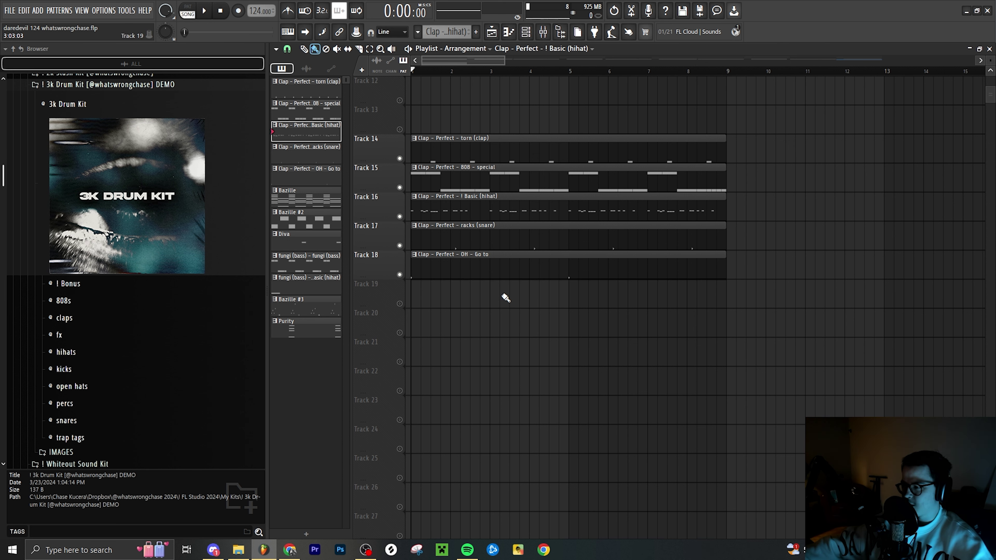
{"action": "scroll", "coordinate": [451, 306], "scroll_direction": "down", "scroll_amount": 2, "text": "ctrl"}
{"action": "scroll", "coordinate": [407, 295], "scroll_direction": "up", "scroll_amount": 2, "text": "ctrl"}
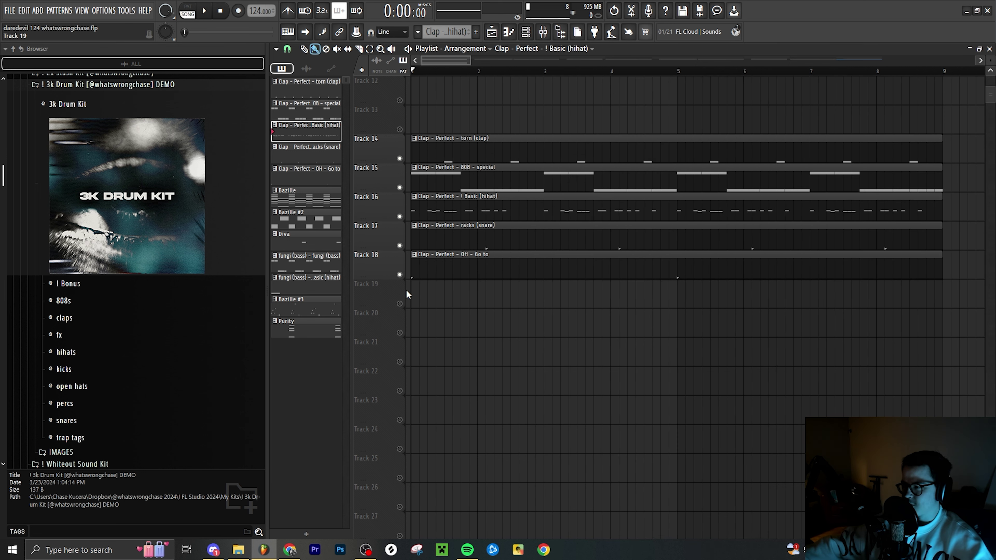
Play the drum section with snare, OH, clap, 808 and hi-hat together.
{"action": "key", "text": "space"}
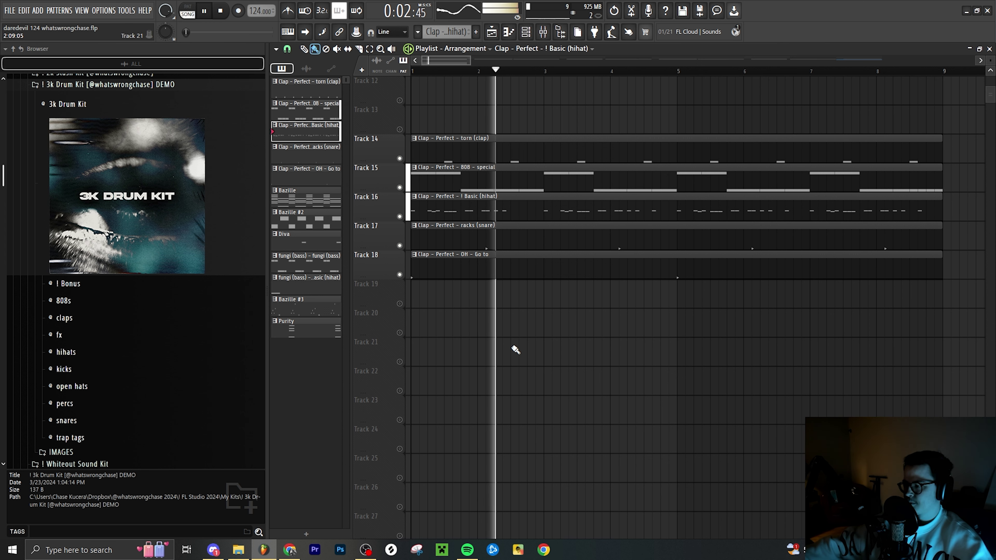
{"action": "scroll", "coordinate": [535, 343], "scroll_direction": "down", "scroll_amount": 1, "text": "ctrl"}
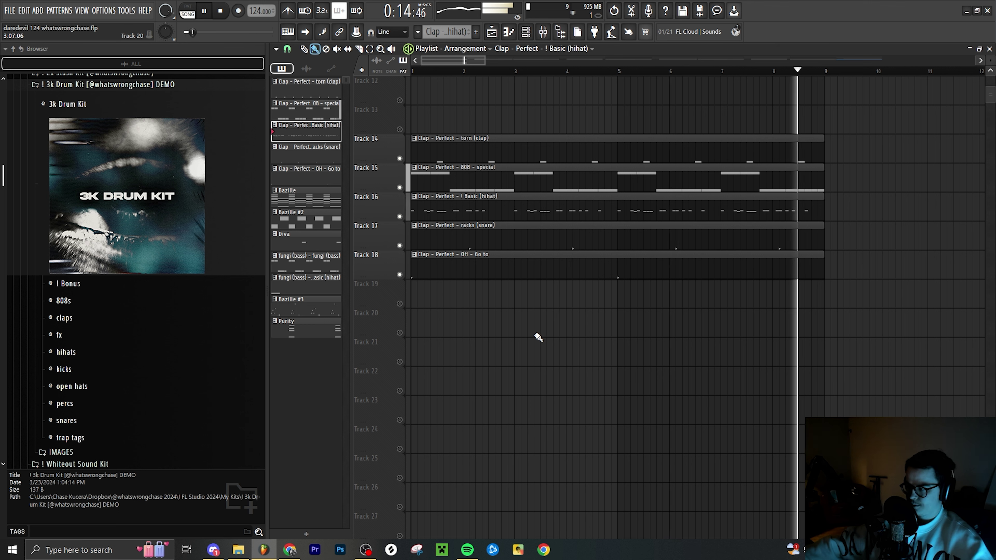
{"action": "scroll", "coordinate": [535, 339], "scroll_direction": "down", "scroll_amount": 4}
{"action": "scroll", "coordinate": [354, 126], "scroll_direction": "up", "scroll_amount": 5}
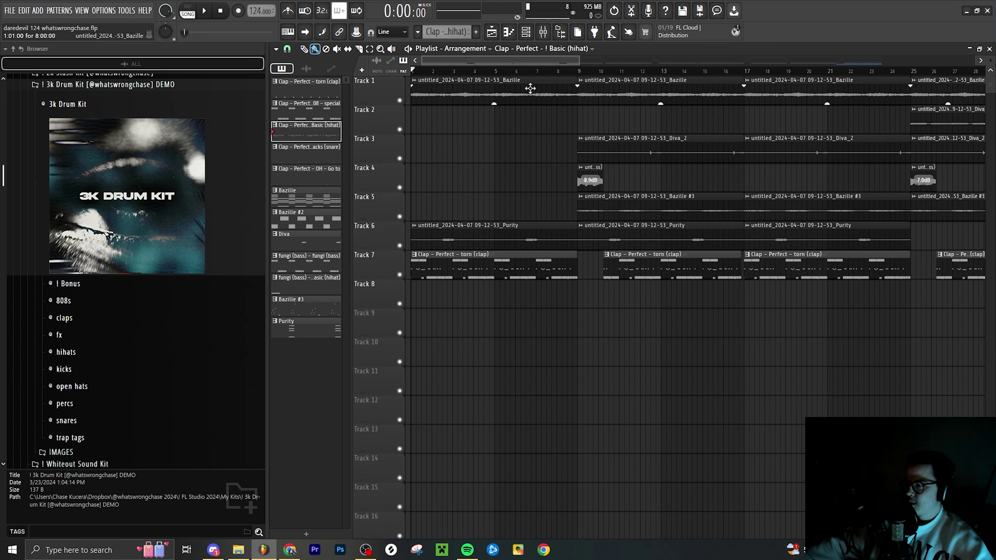
{"action": "scroll", "coordinate": [499, 147], "scroll_direction": "down", "scroll_amount": 1}
{"action": "left_click_drag", "start_coordinate": [705, 235], "coordinate": [416, 90]}
{"action": "left_click", "coordinate": [428, 164]}
{"action": "scroll", "coordinate": [454, 159], "scroll_direction": "down", "scroll_amount": 3}
{"action": "scroll", "coordinate": [415, 293], "scroll_direction": "up", "scroll_amount": 1}
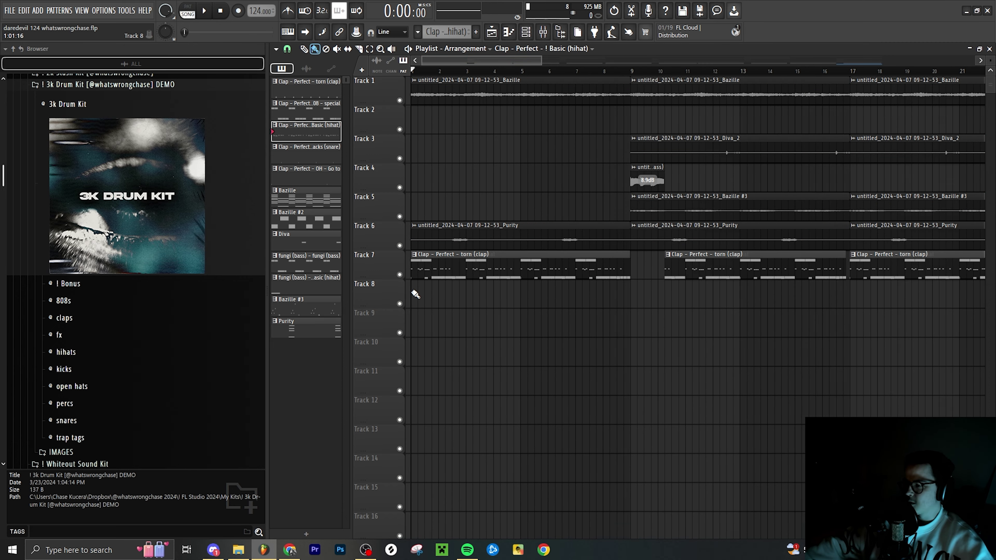
{"action": "scroll", "coordinate": [462, 301], "scroll_direction": "up", "scroll_amount": 1}
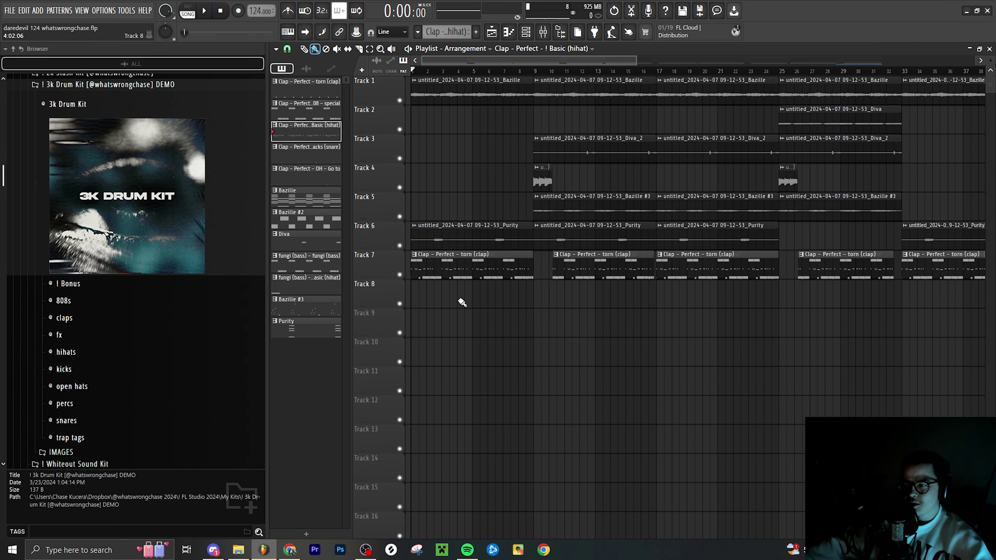
{"action": "scroll", "coordinate": [555, 277], "scroll_direction": "up", "scroll_amount": 2}
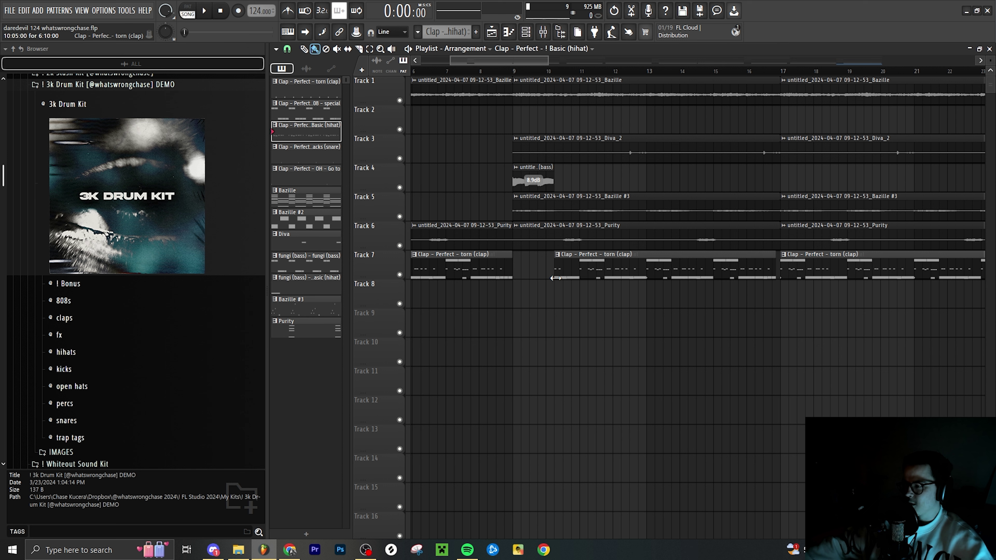
{"action": "left_click_drag", "start_coordinate": [608, 183], "coordinate": [447, 178]}
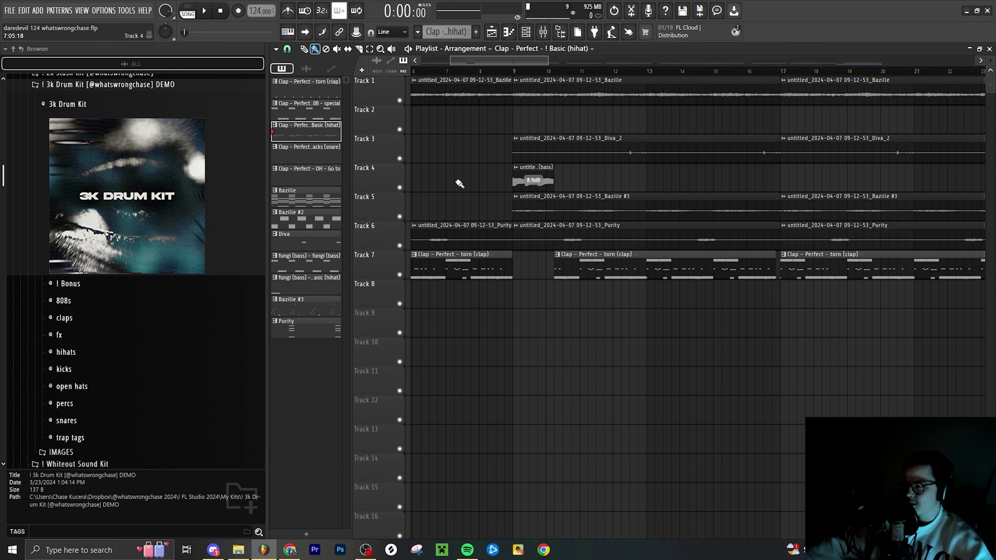
{"action": "scroll", "coordinate": [563, 287], "scroll_direction": "down", "scroll_amount": 3}
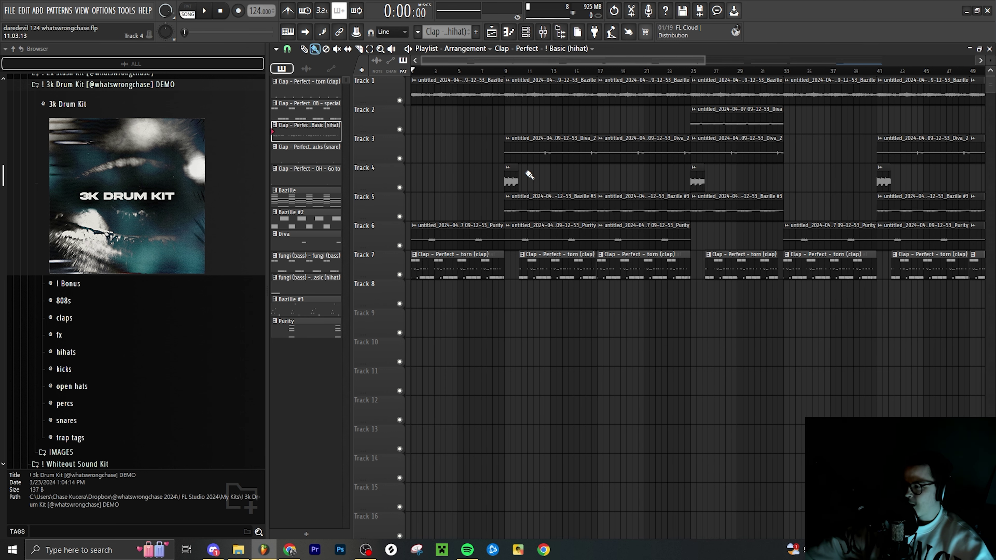
{"action": "scroll", "coordinate": [525, 179], "scroll_direction": "up", "scroll_amount": 2}
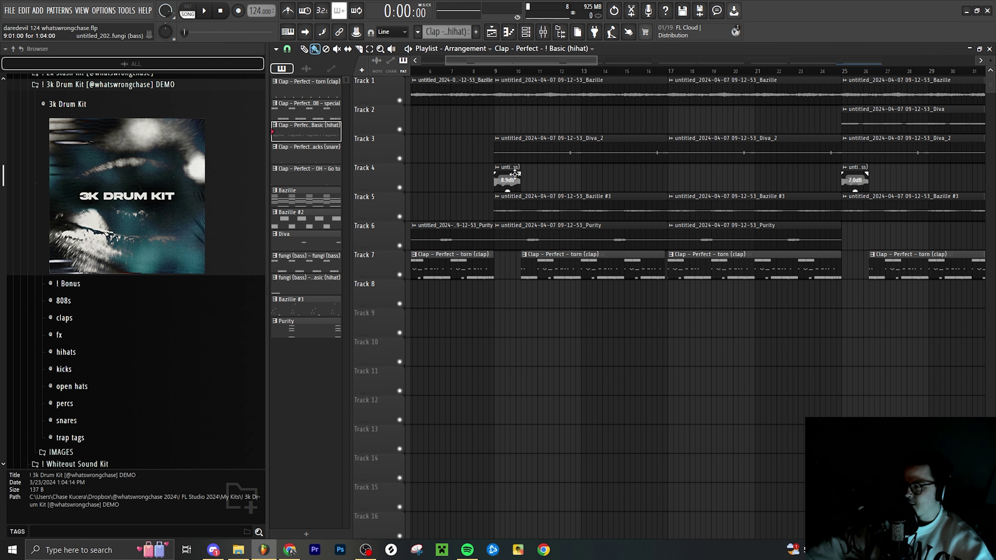
{"action": "scroll", "coordinate": [515, 174], "scroll_direction": "up", "scroll_amount": 3}
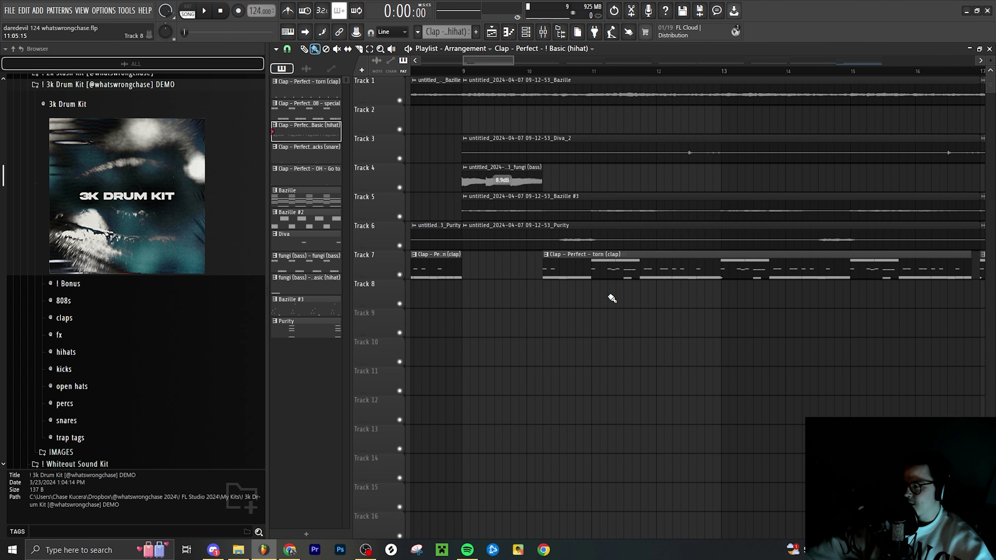
{"action": "scroll", "coordinate": [555, 300], "scroll_direction": "down", "scroll_amount": 5}
{"action": "scroll", "coordinate": [613, 305], "scroll_direction": "down", "scroll_amount": 1}
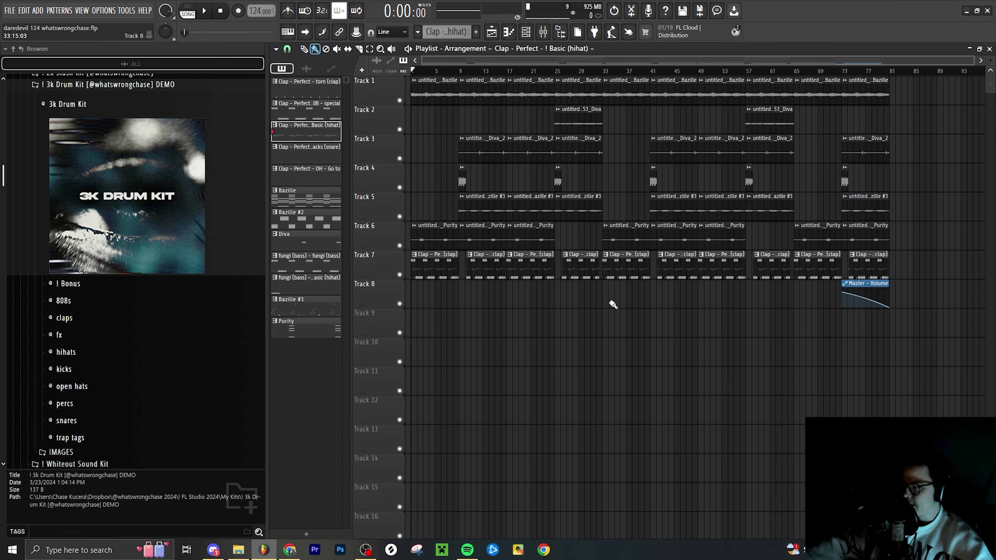
{"action": "left_click_drag", "start_coordinate": [851, 193], "coordinate": [435, 163]}
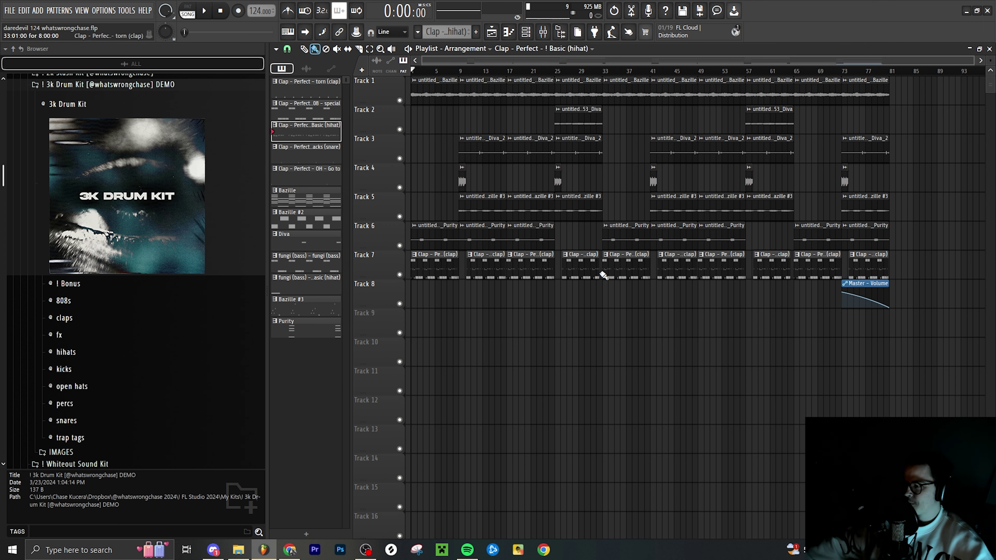
{"action": "scroll", "coordinate": [604, 276], "scroll_direction": "up", "scroll_amount": 5}
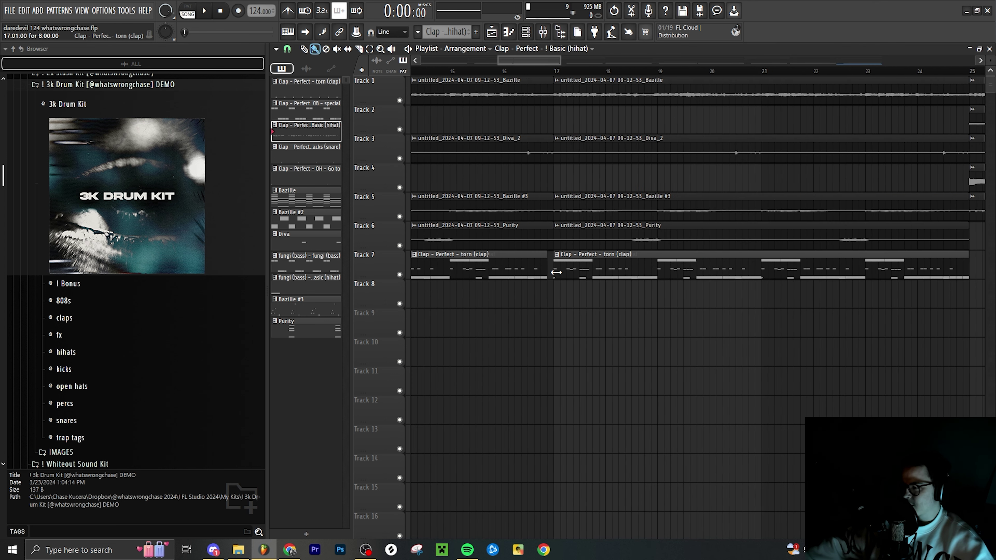
{"action": "scroll", "coordinate": [545, 269], "scroll_direction": "down", "scroll_amount": 5}
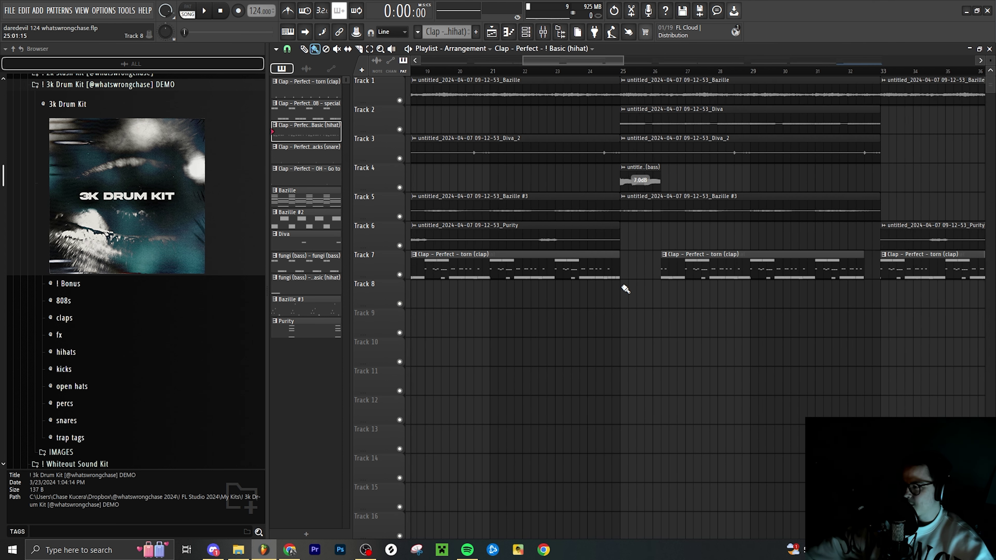